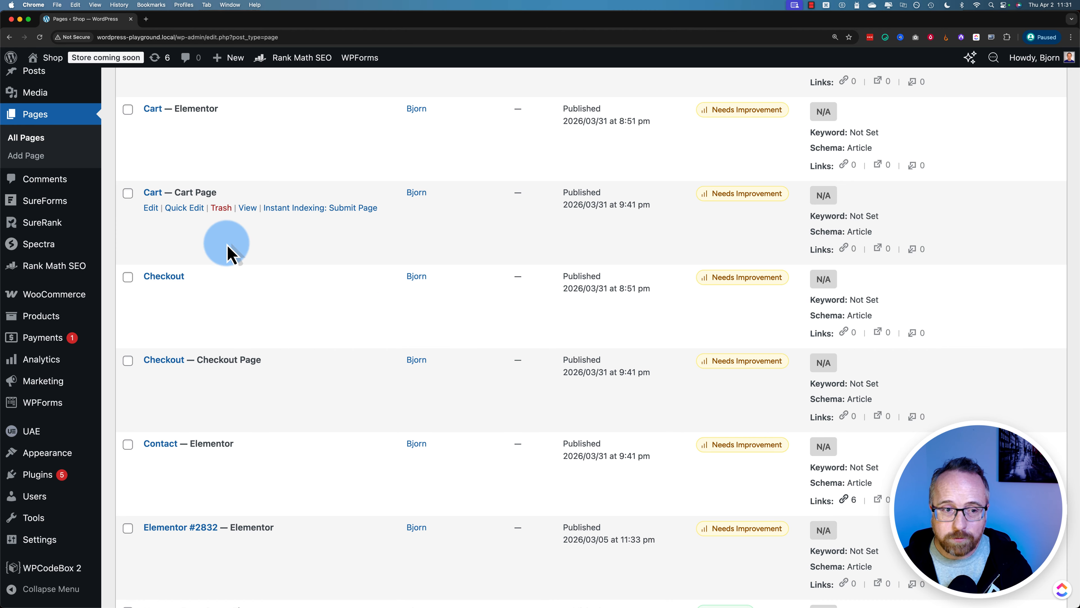
Create a new WordPress page and title it "Cart".
scroll(229, 249, "up", 3)
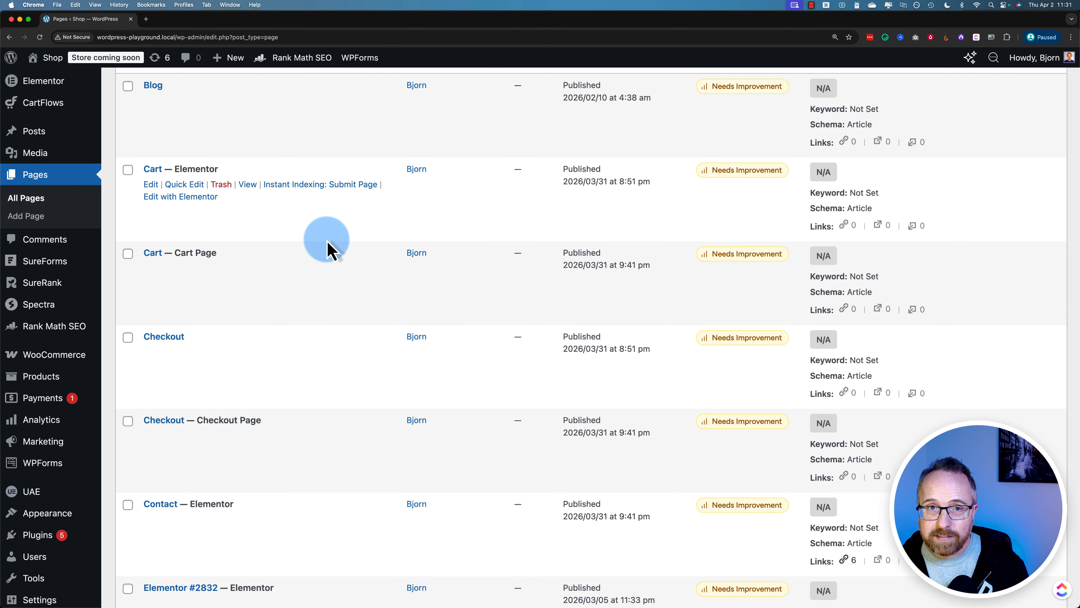
scroll(327, 248, "up", 5)
left_click(187, 91)
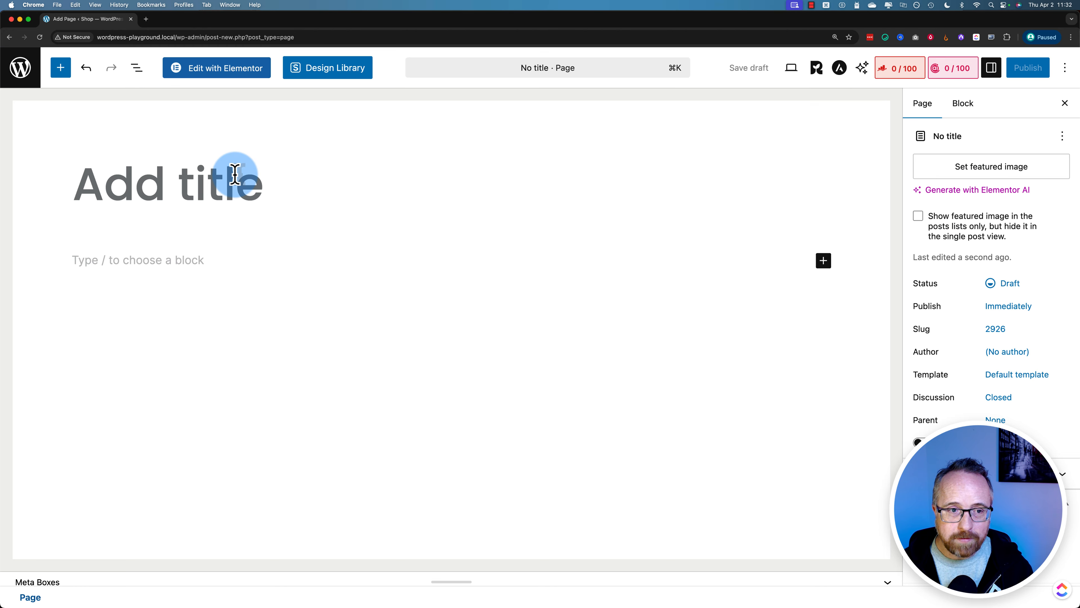
left_click(234, 177)
type("Cart")
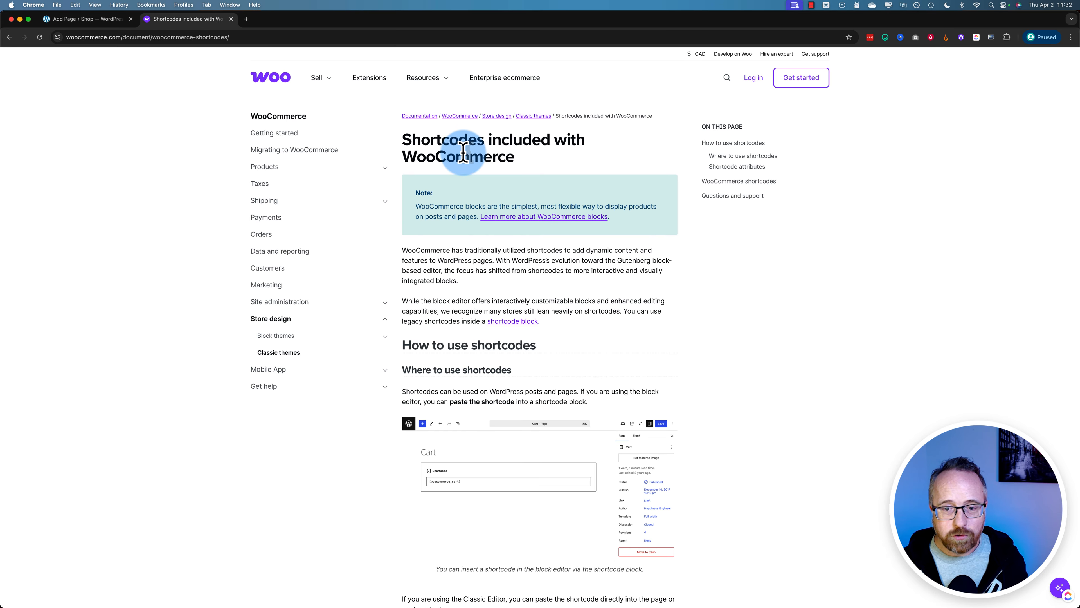
Review the cart, checkout and account shortcodes in the WooCommerce shortcodes documentation and copy the [woocommerce_cart] shortcode.
scroll(463, 152, "down", 10)
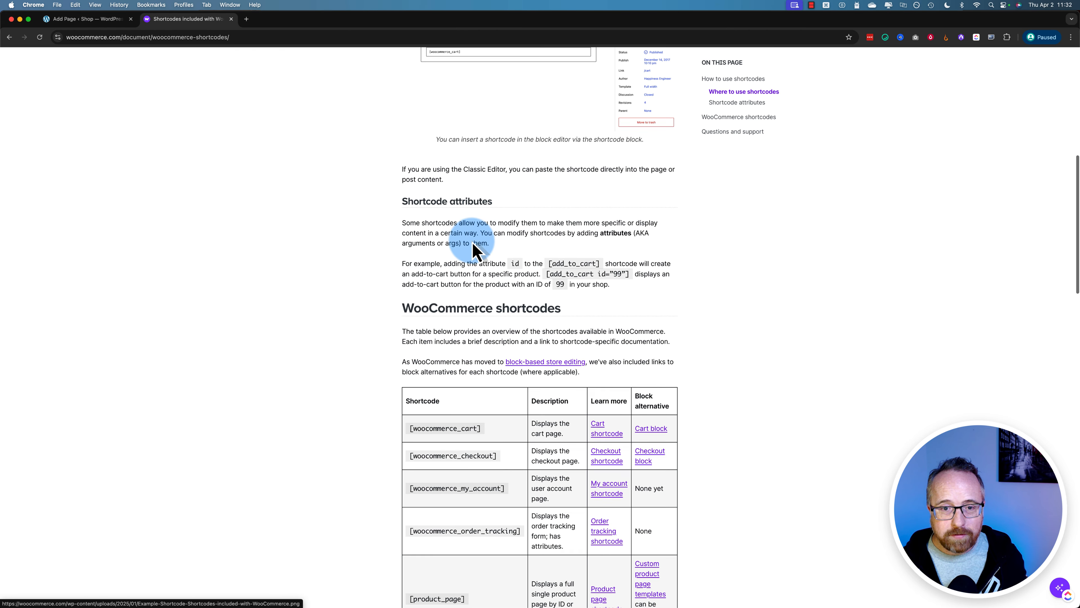
scroll(476, 251, "down", 1)
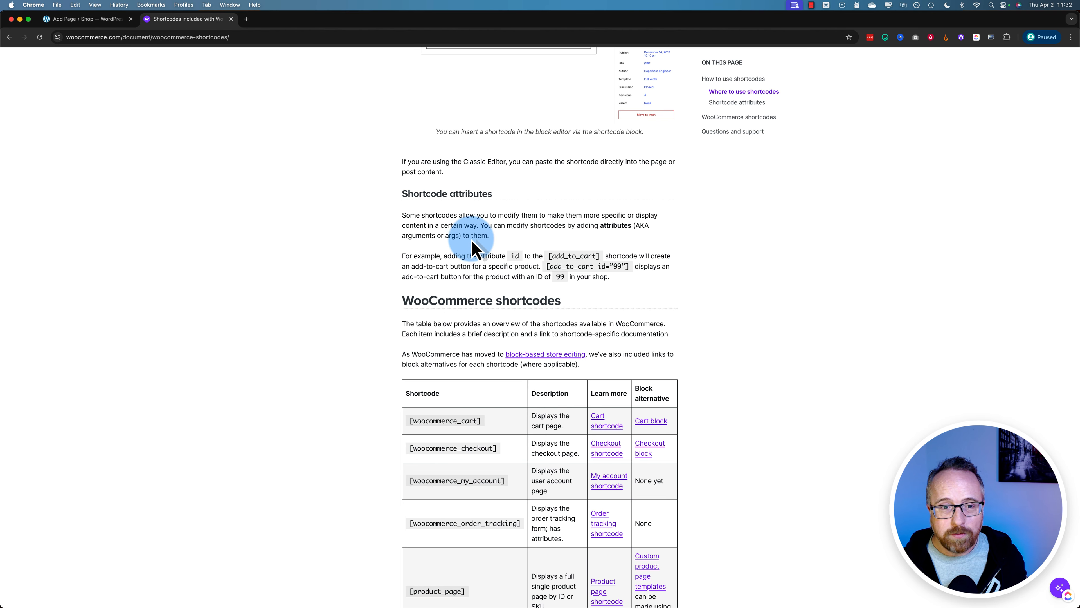
scroll(474, 249, "down", 5)
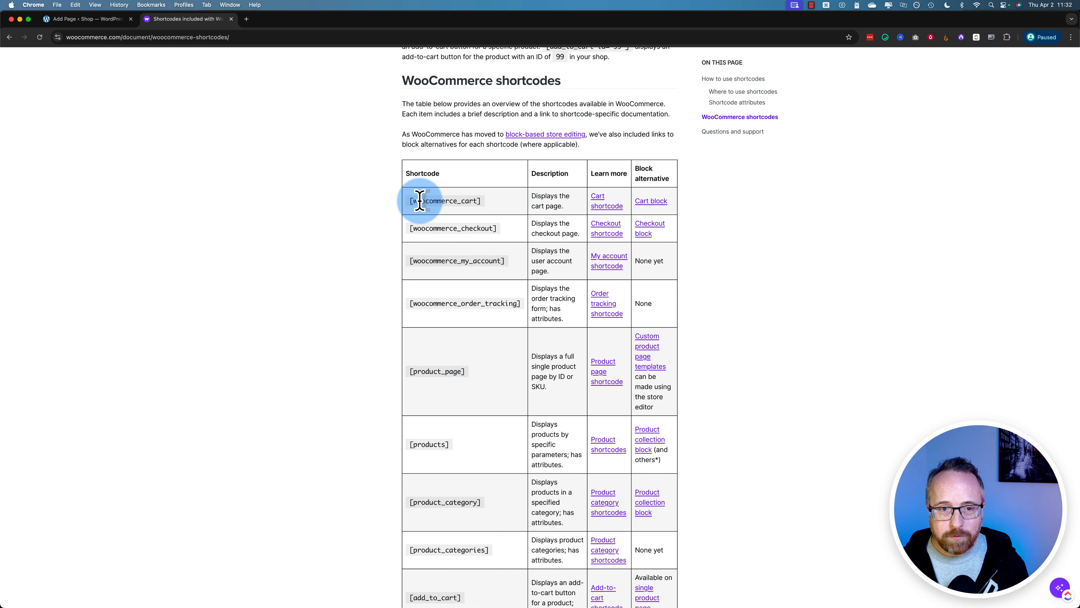
left_click_drag(408, 202, 410, 241)
left_click(507, 202)
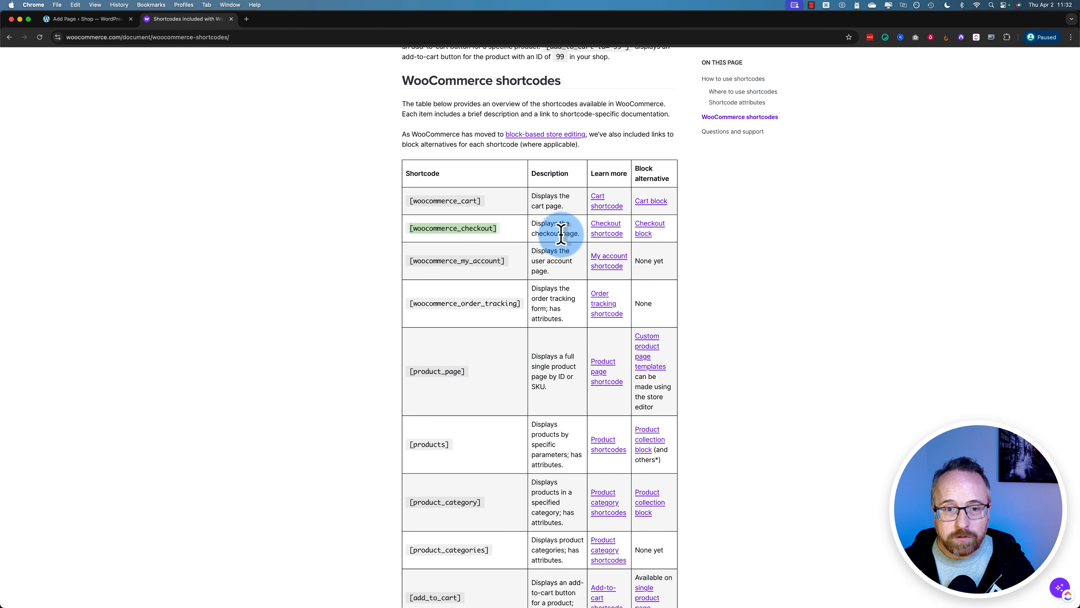
left_click_drag(495, 262, 415, 258)
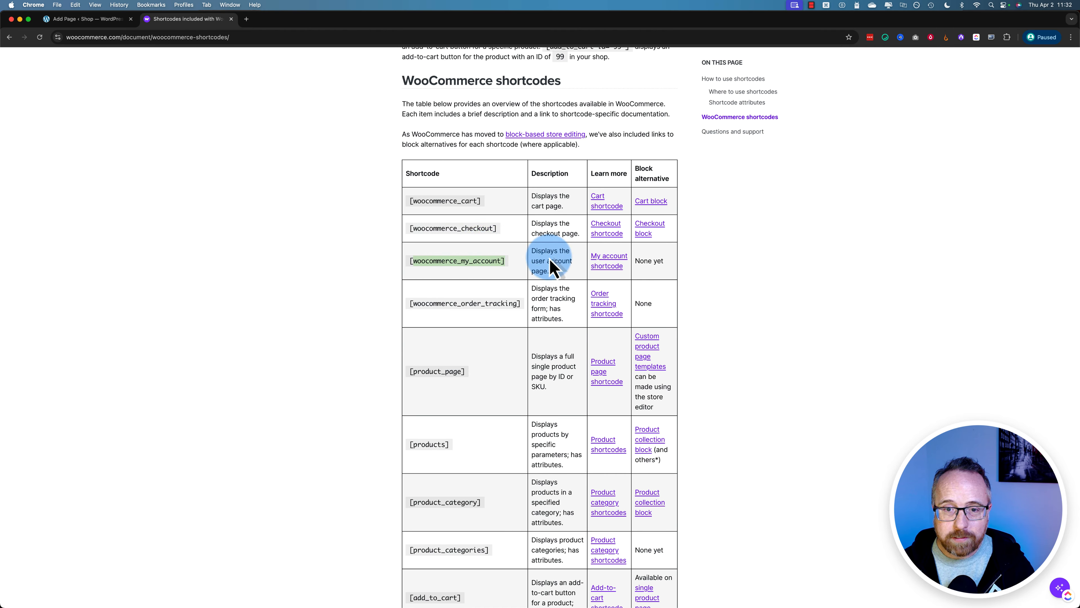
left_click(483, 204)
left_click_drag(483, 205, 414, 202)
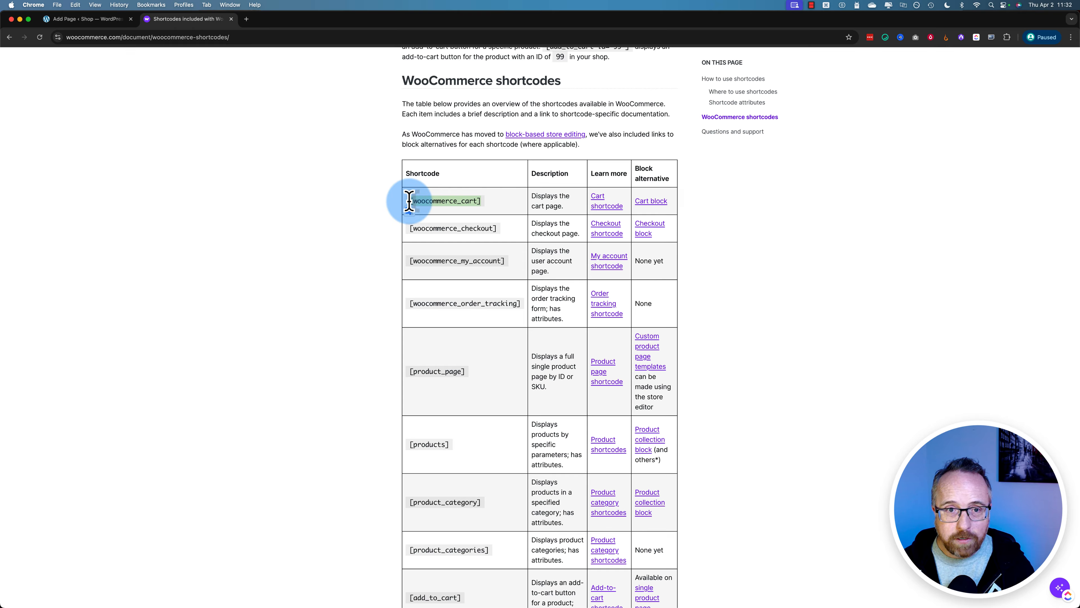
right_click(446, 198)
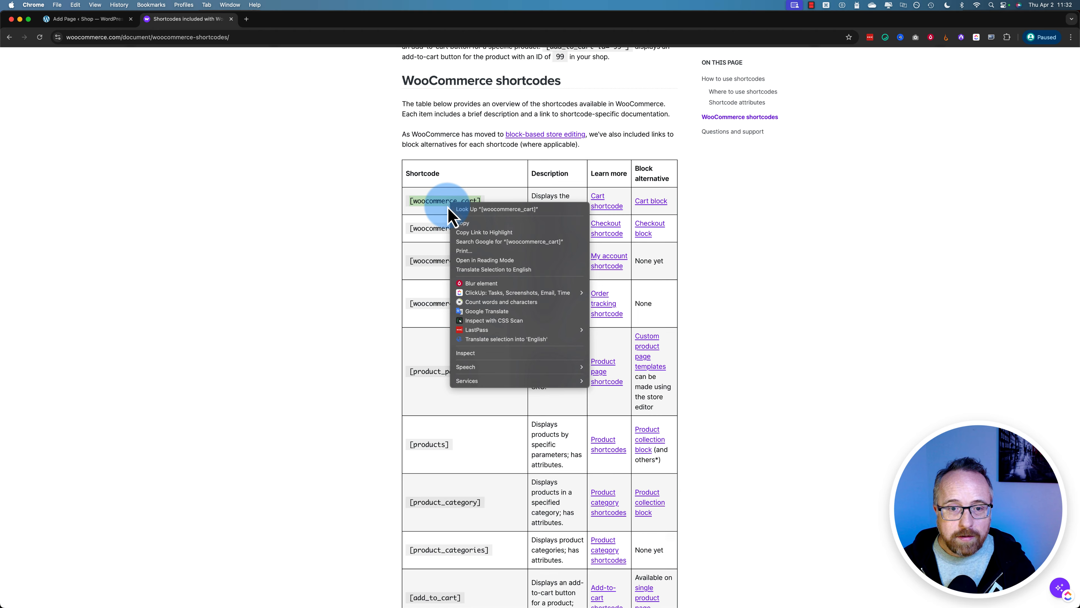
left_click(465, 230)
Add a Shortcode block below the Cart page's title in WordPress, containing [woocommerce_cart].
left_click(102, 19)
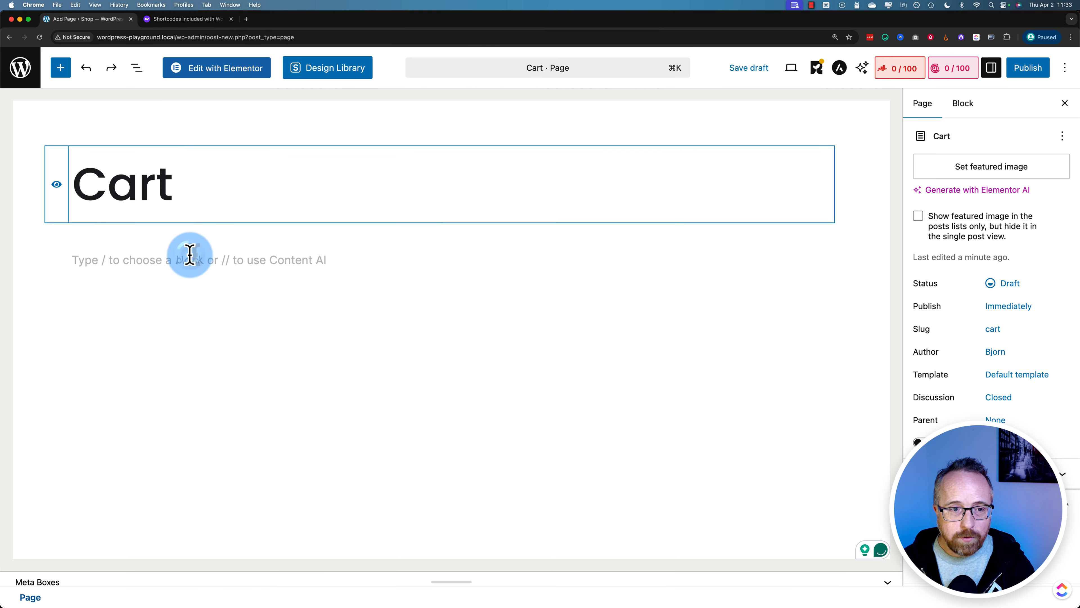
left_click(189, 254)
left_click(823, 261)
type("short")
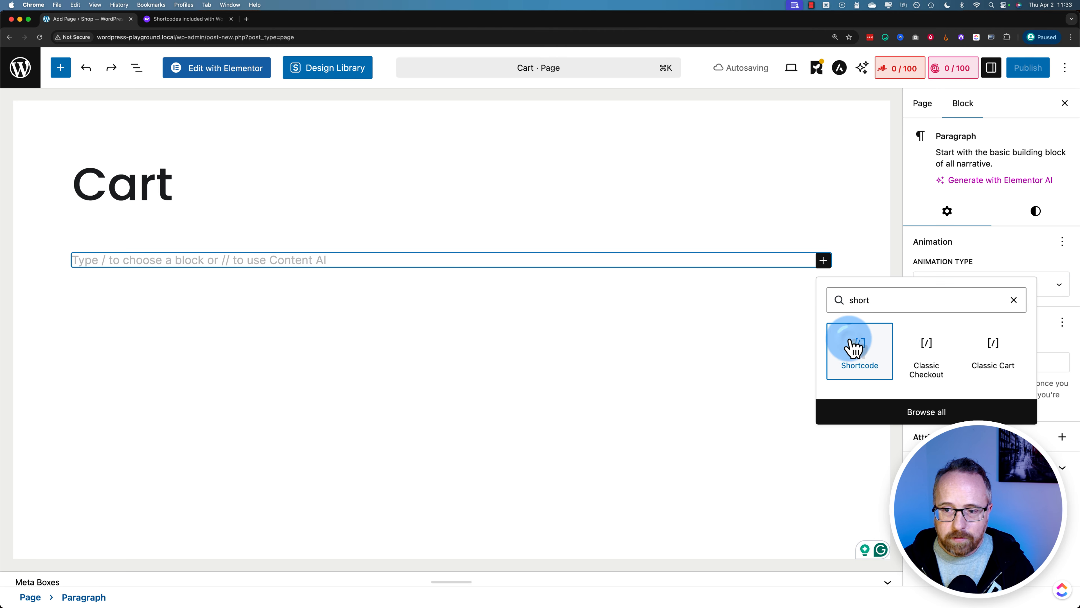
left_click(851, 345)
left_click(302, 314)
key("super+v")
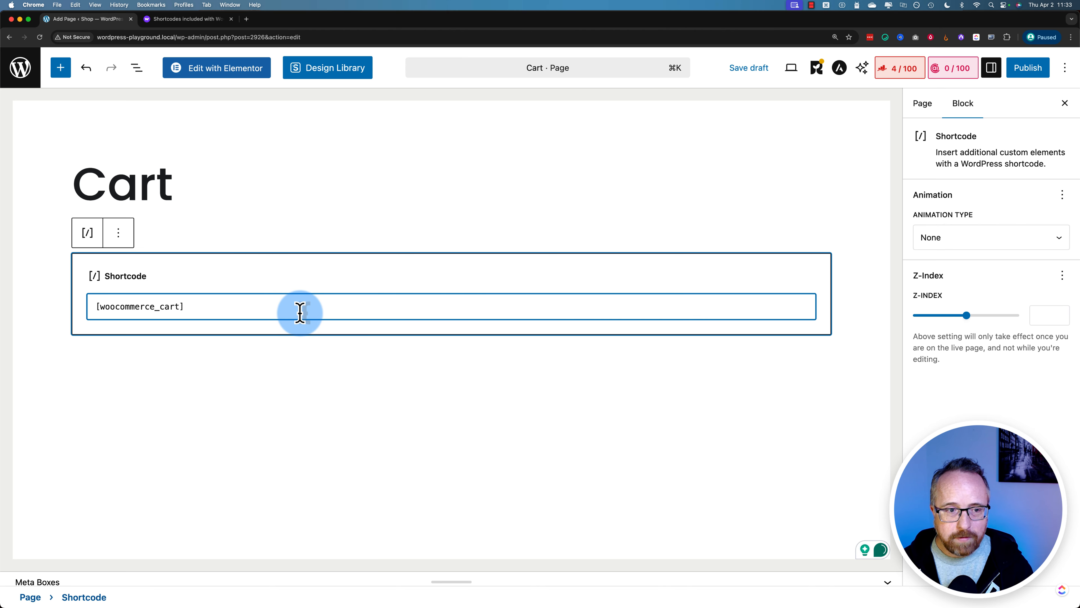
Rename the Cart page as "Cart 2" and publish it.
left_click(409, 200)
type("2")
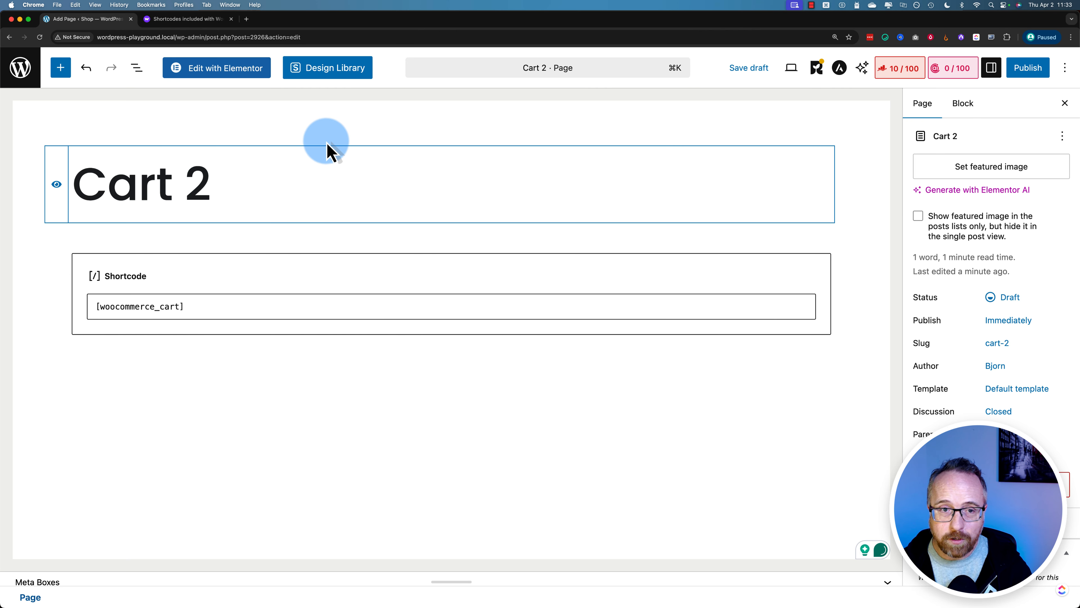
left_click(1018, 70)
left_click(1004, 77)
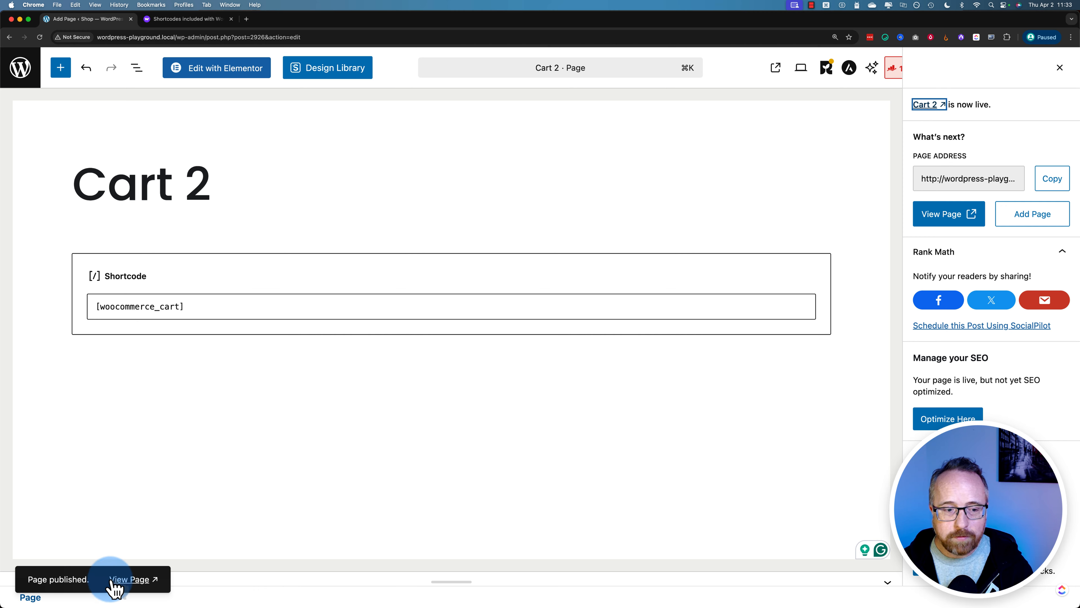
View the published Cart 2 page on the shop's front end and check its heading and cart layout.
left_click(127, 579)
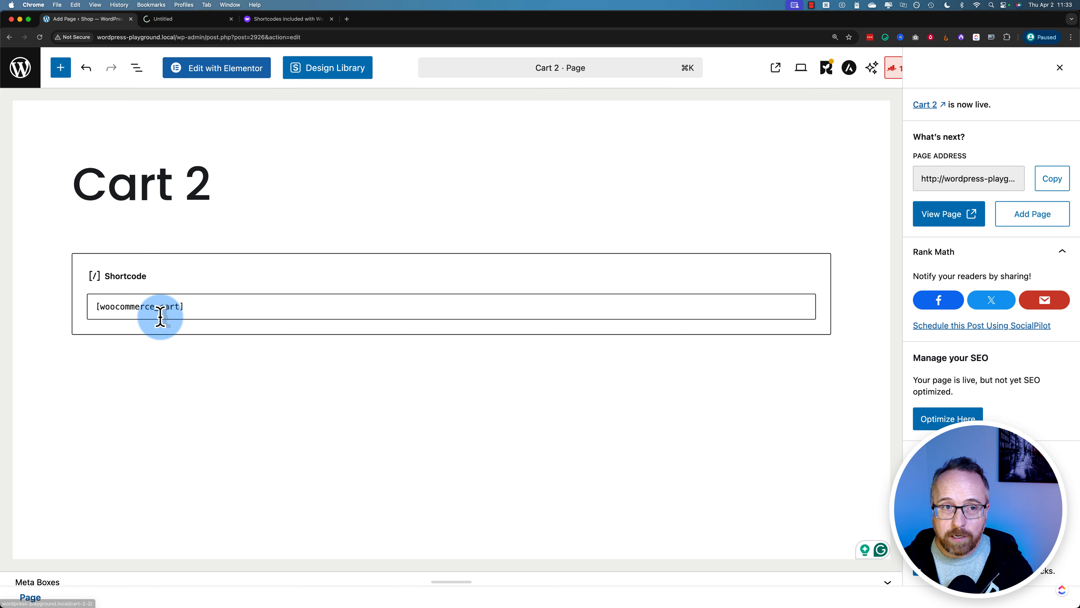
left_click(207, 34)
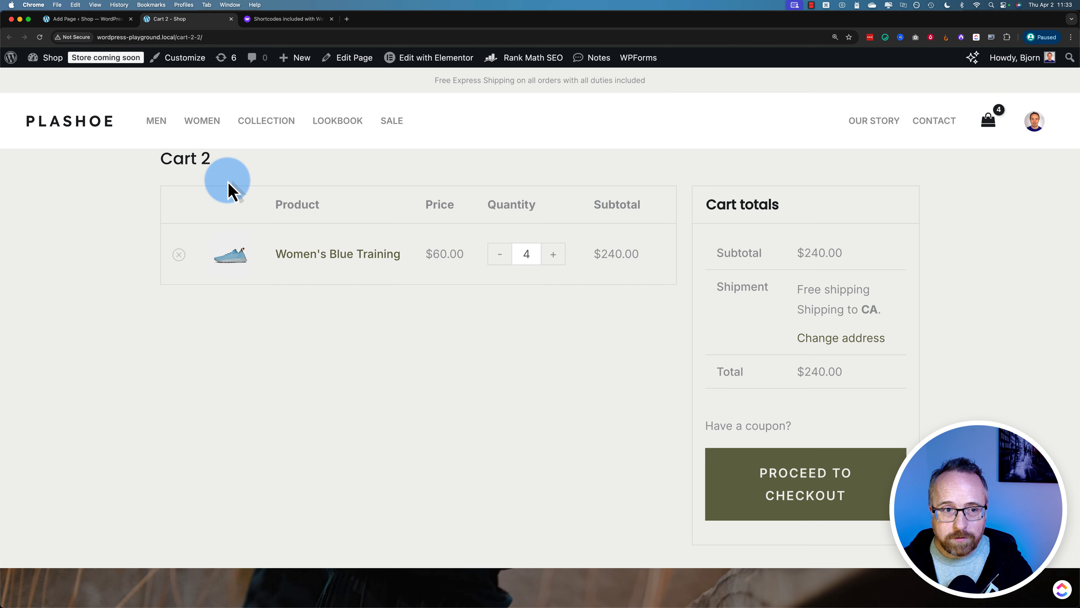
left_click_drag(171, 158, 222, 169)
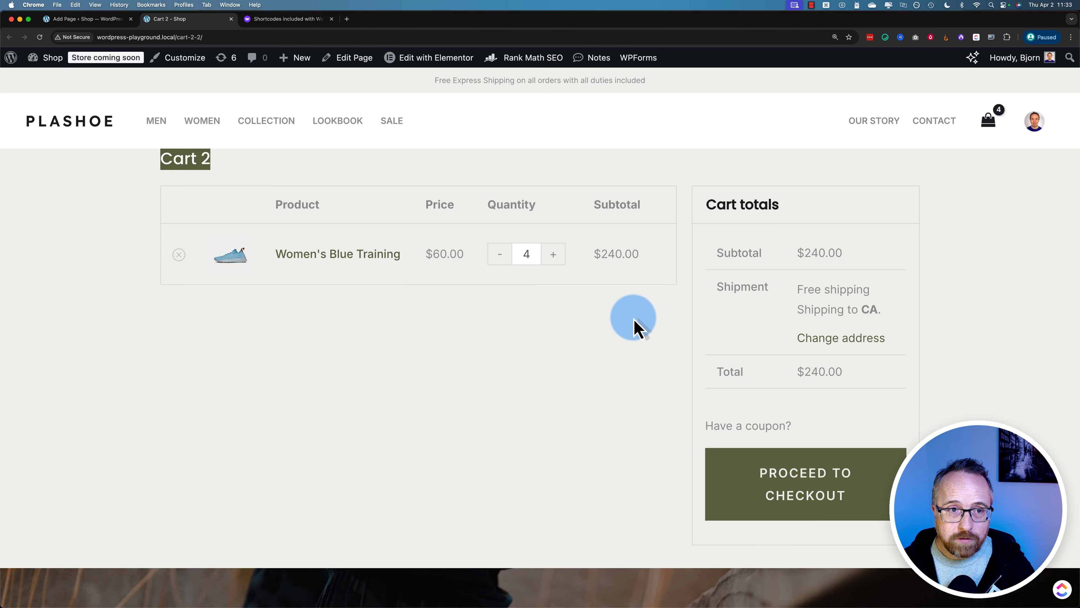
left_click(634, 327)
Copy the [woocommerce_checkout] shortcode from the WooCommerce shortcodes documentation.
left_click(286, 18)
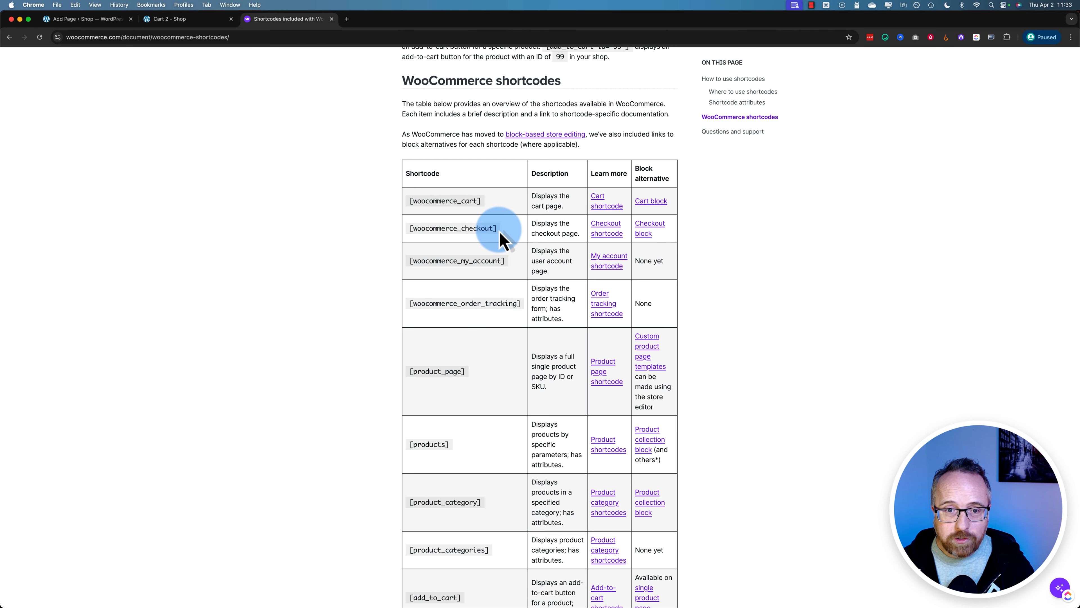
left_click_drag(499, 231, 409, 229)
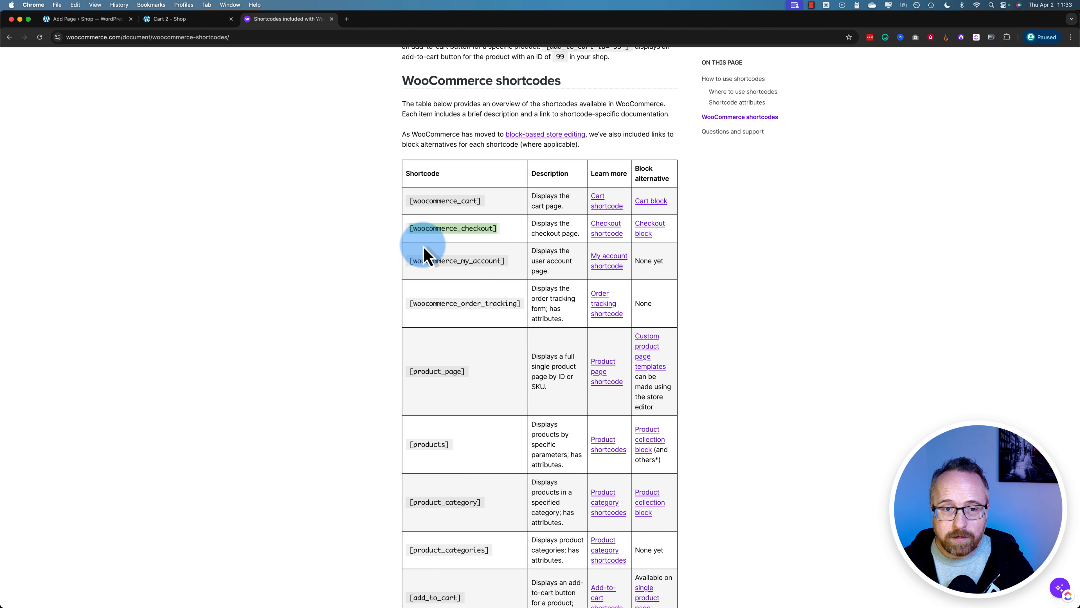
right_click(429, 235)
left_click(436, 250)
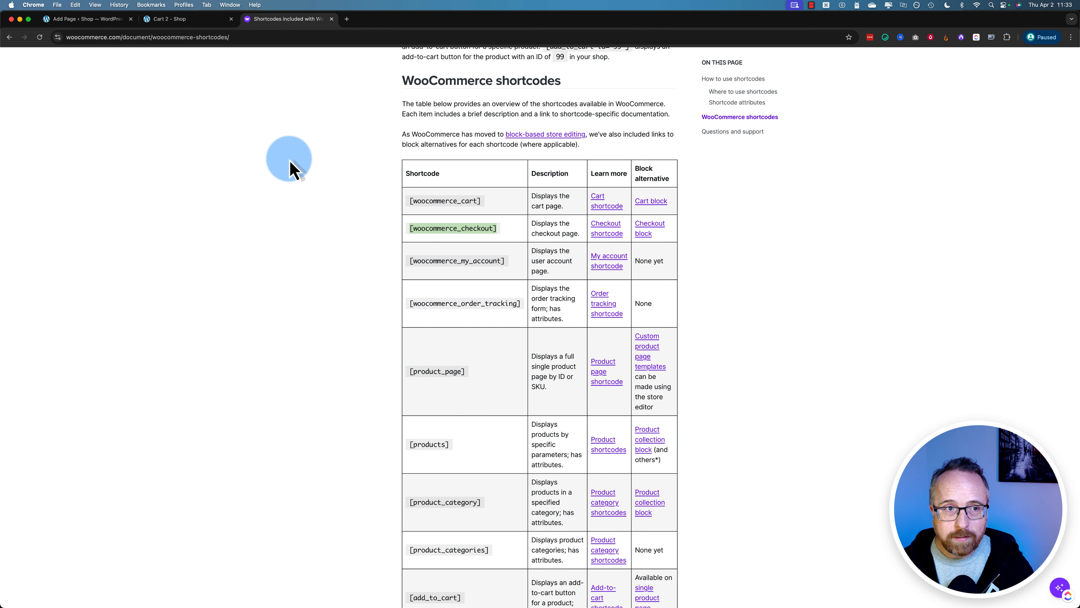
Create another WordPress page titled "Checkout 2" and open the block inserter for its empty content.
left_click(115, 20)
left_click(38, 76)
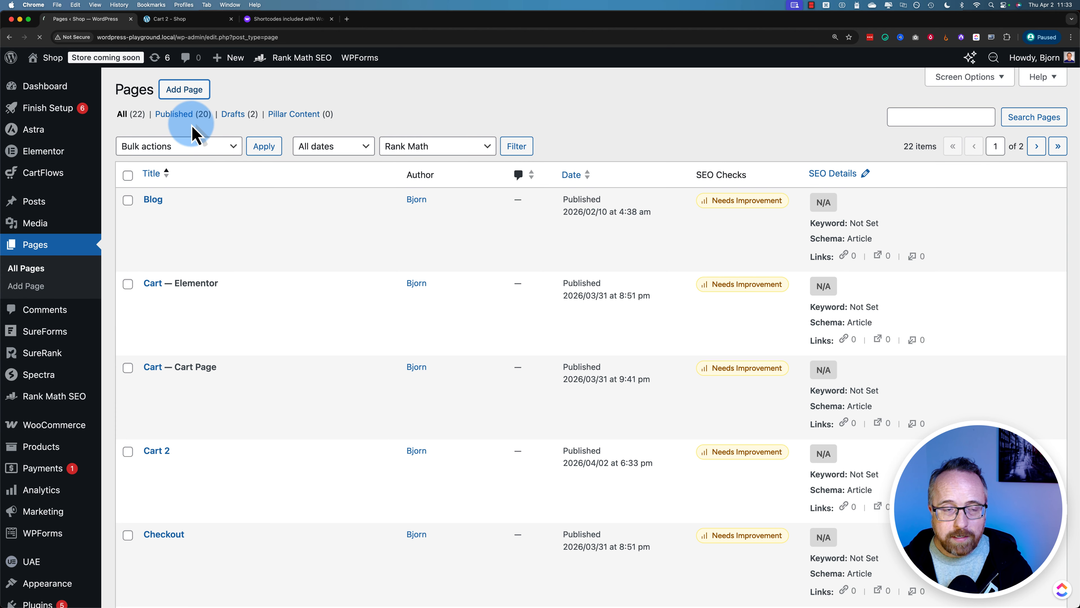
left_click(185, 88)
left_click(217, 176)
type("Check")
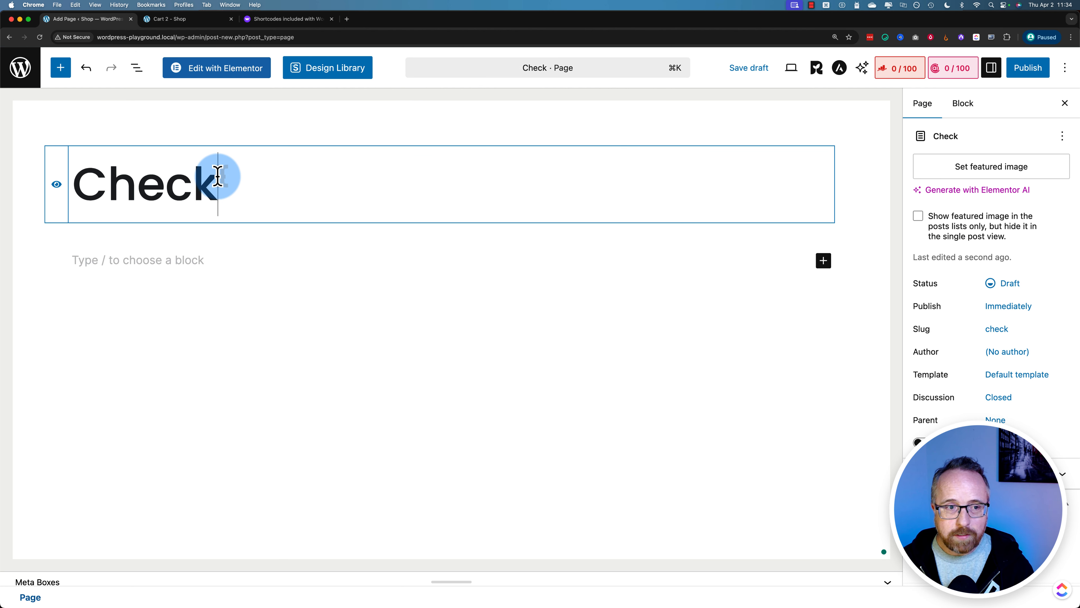
type("out 2")
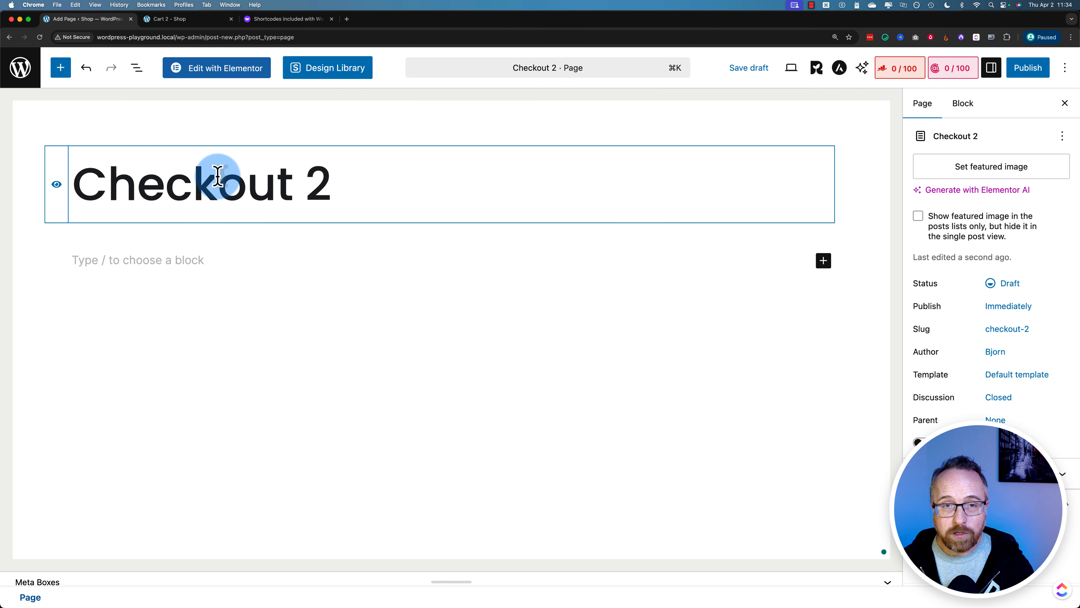
left_click(116, 261)
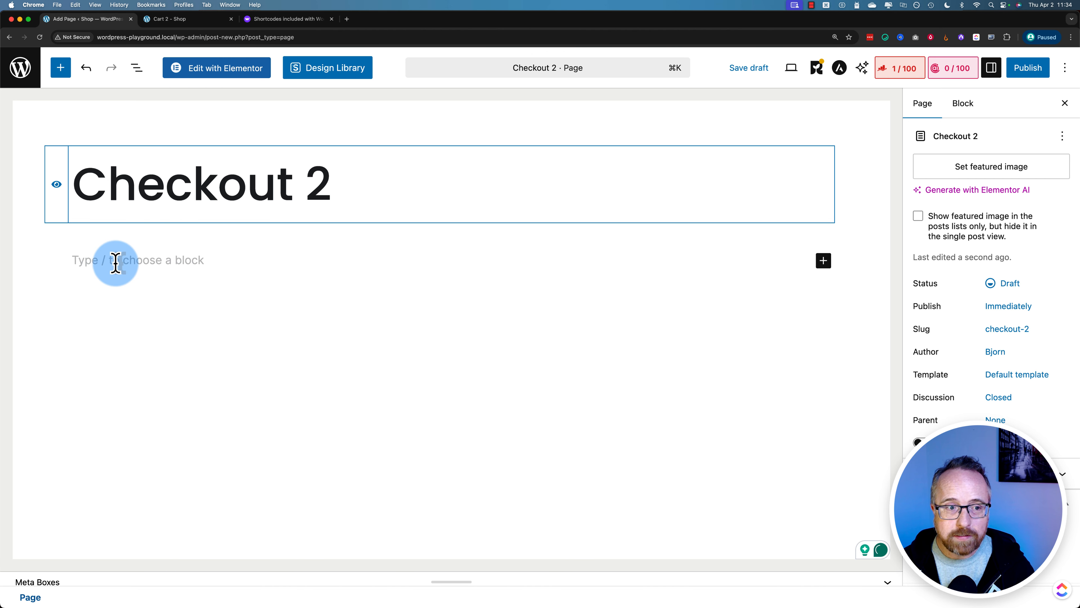
left_click(823, 260)
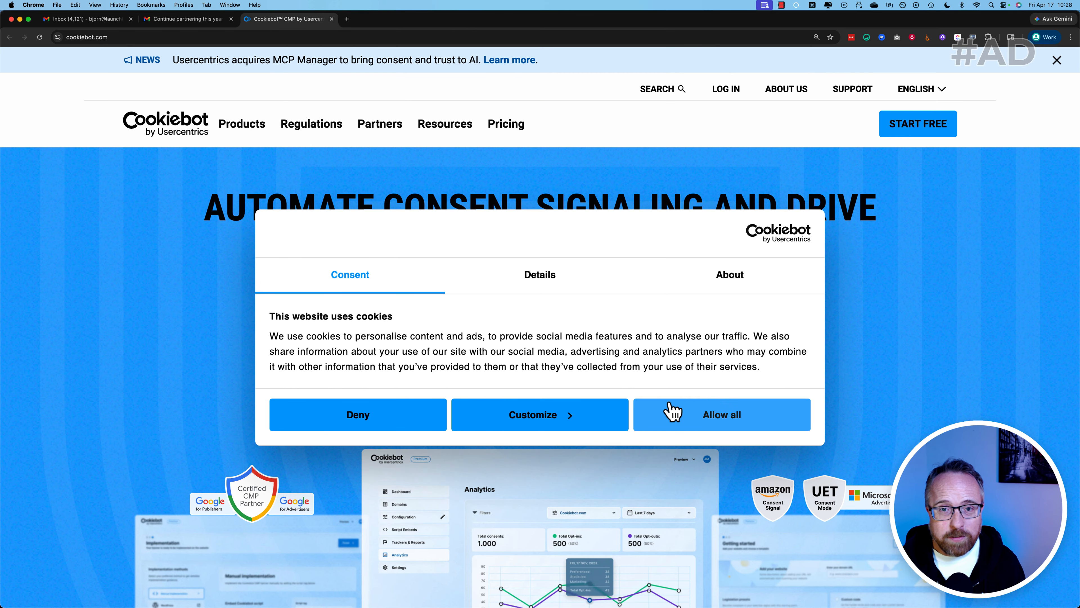
On cookiebot.com, open the consent banner's customization details and examine the Necessary cookies and their providers, including Zendesk.
left_click(592, 420)
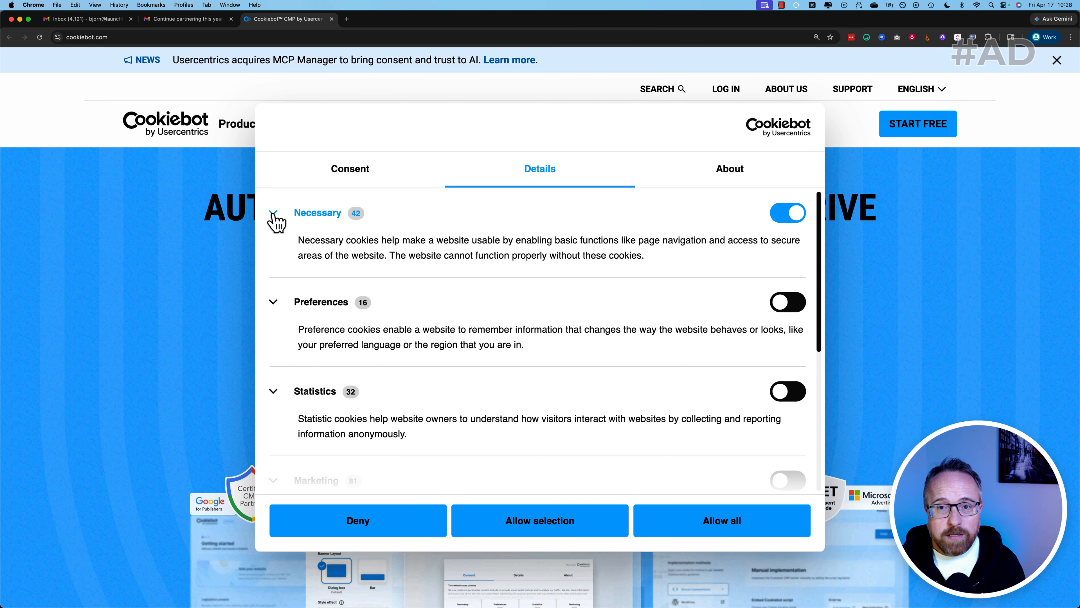
scroll(565, 351, "down", 8)
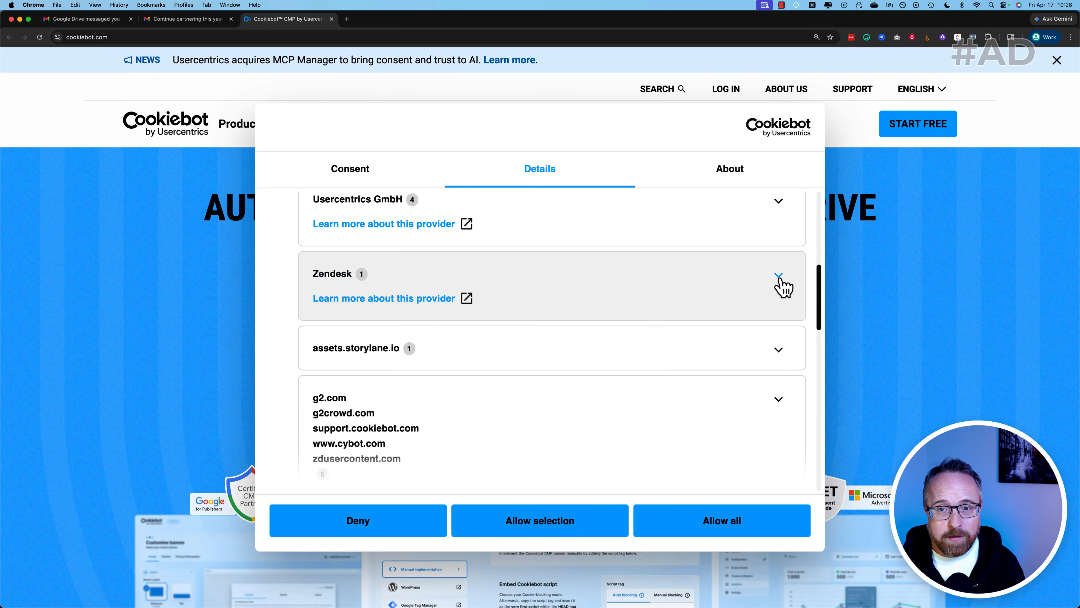
left_click(783, 282)
scroll(647, 328, "down", 3)
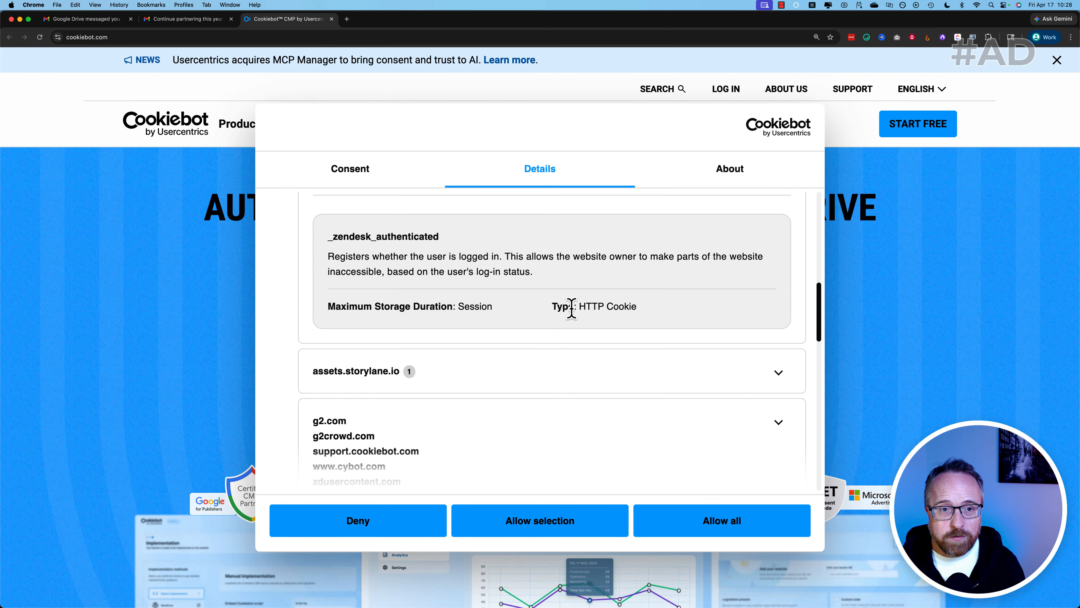
scroll(609, 315, "down", 10)
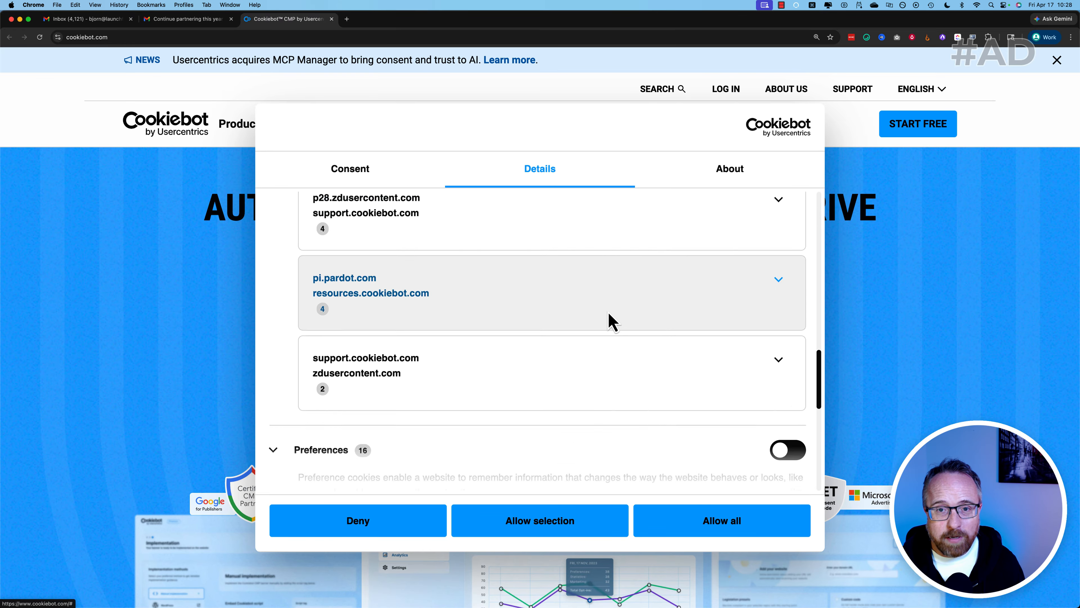
scroll(608, 313, "down", 1)
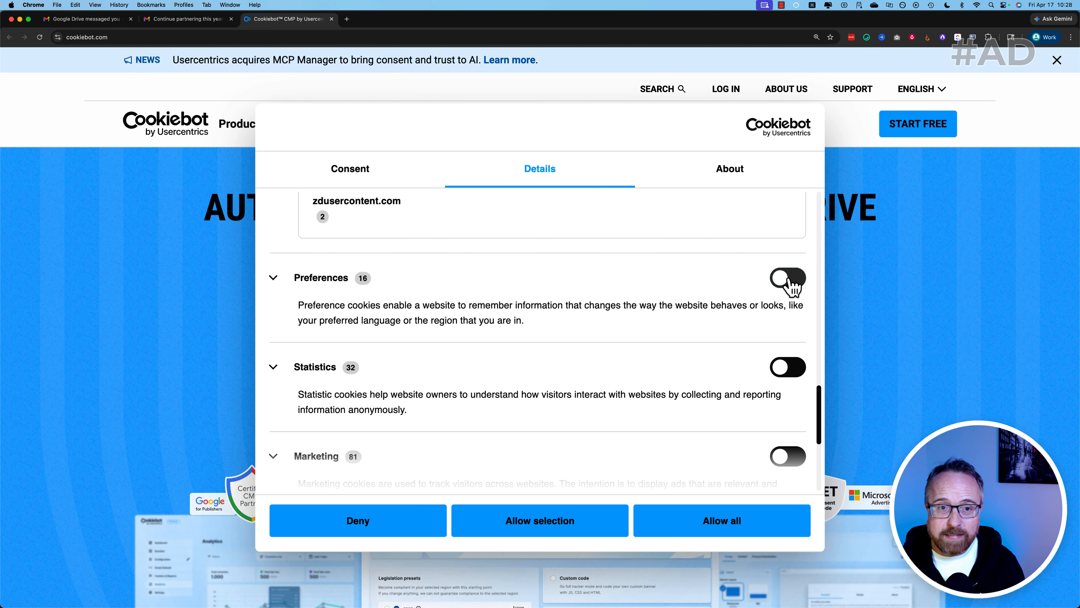
Enable the Preferences, Statistics and Marketing cookie categories in the consent dialog, expanding the Preferences category to review its providers.
left_click(274, 279)
scroll(595, 349, "down", 6)
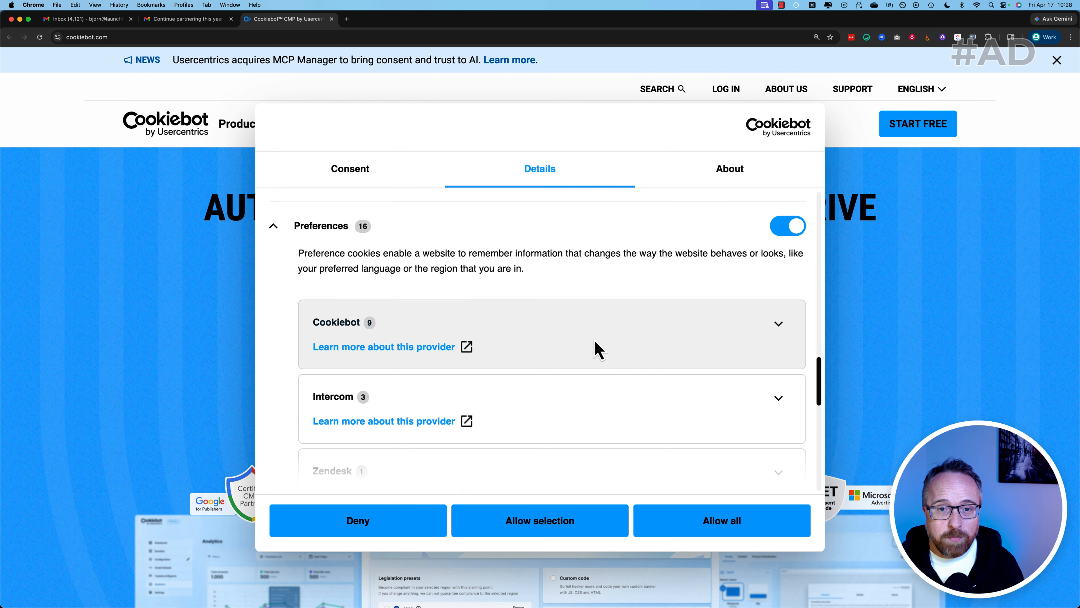
scroll(597, 350, "down", 6)
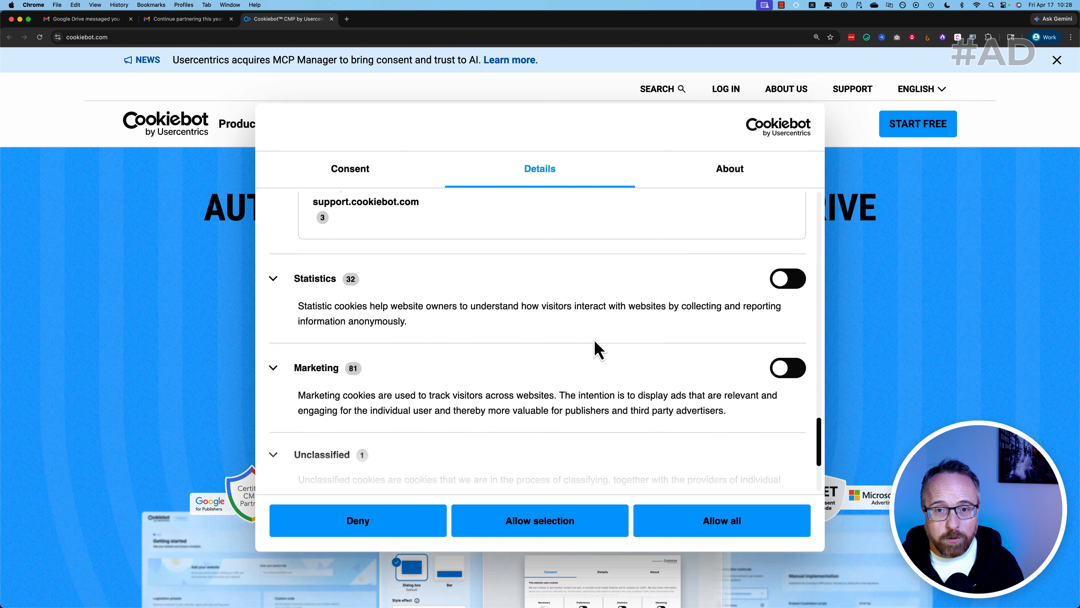
left_click(788, 258)
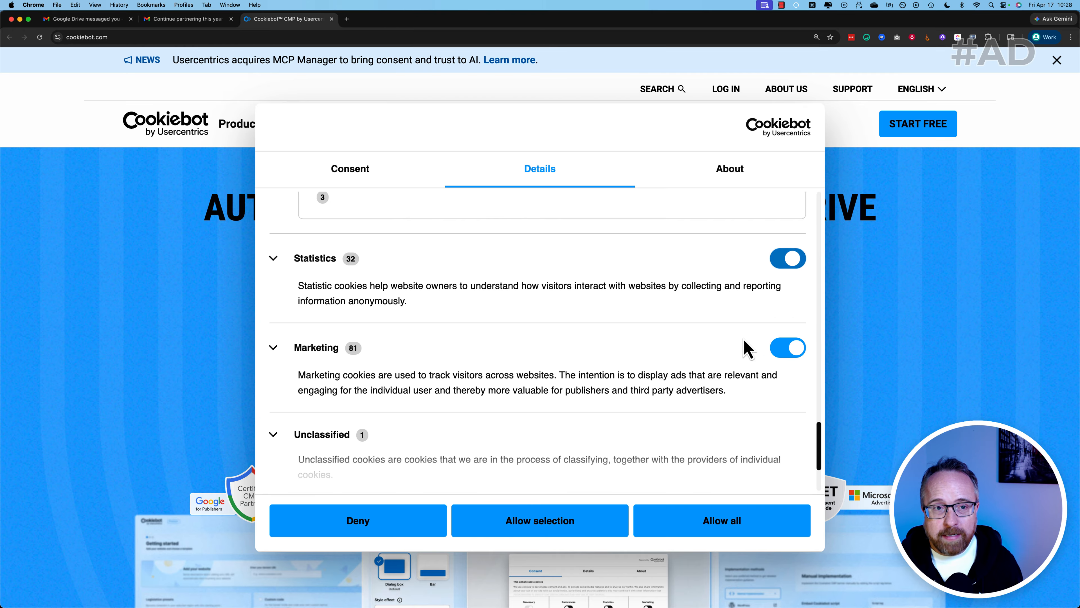
scroll(590, 350, "down", 2)
left_click(273, 287)
scroll(585, 367, "down", 2)
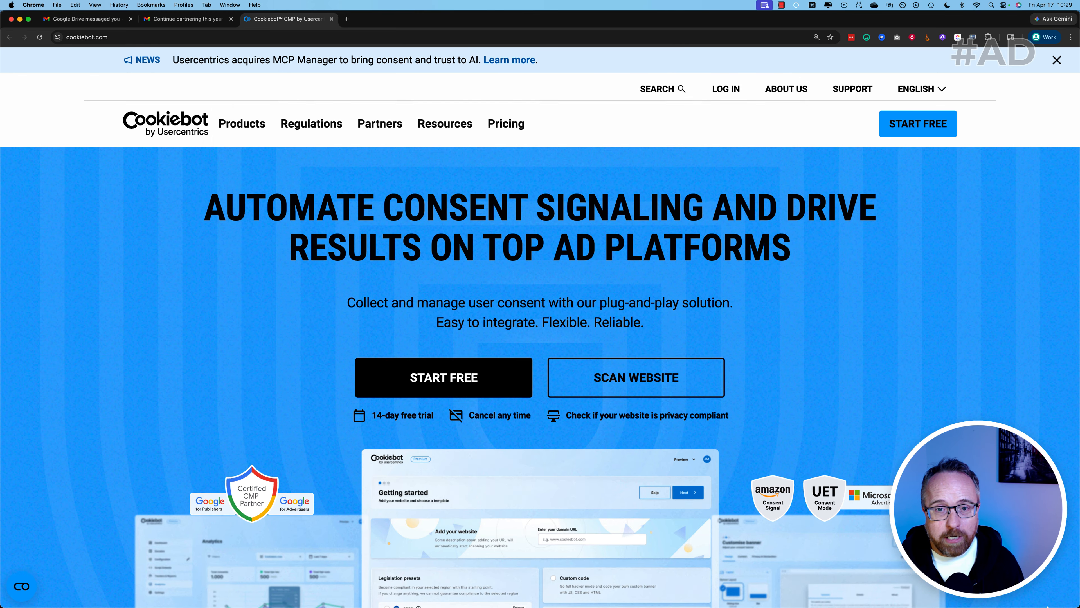
Look through Cookiebot's homepage and its solution options, and highlight the 14-day trial offer on the Cookiebot Core pricing page.
scroll(540, 327, "down", 3)
scroll(540, 327, "down", 9)
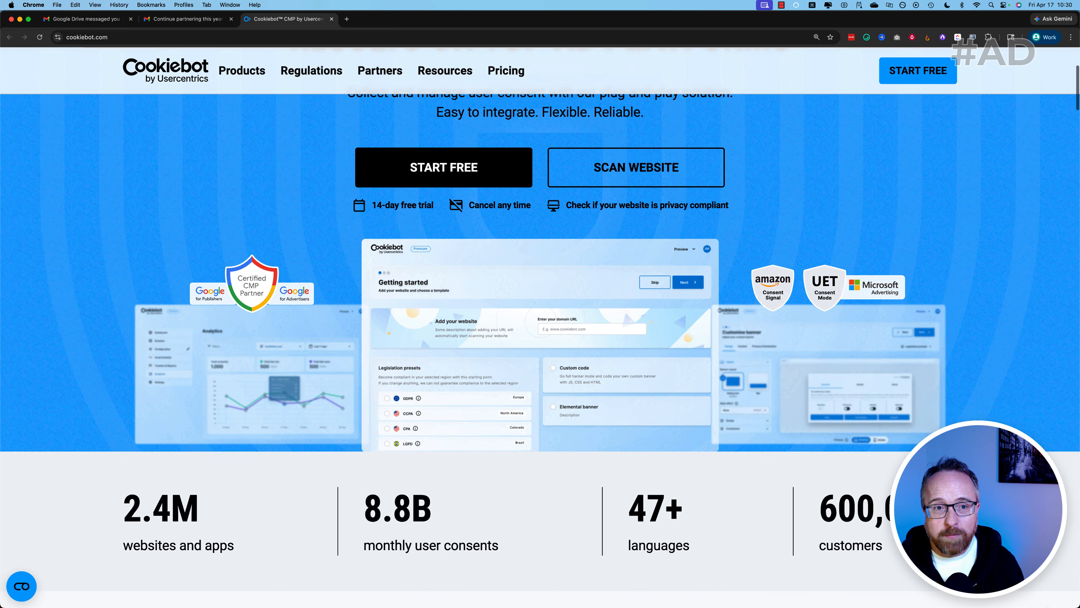
scroll(540, 327, "down", 9)
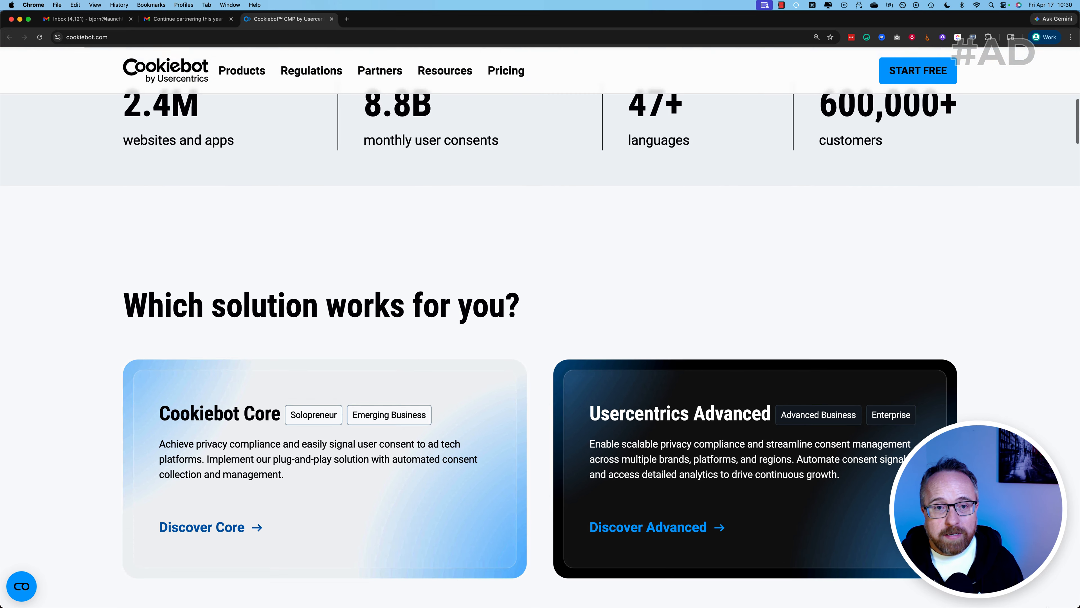
scroll(540, 327, "down", 5)
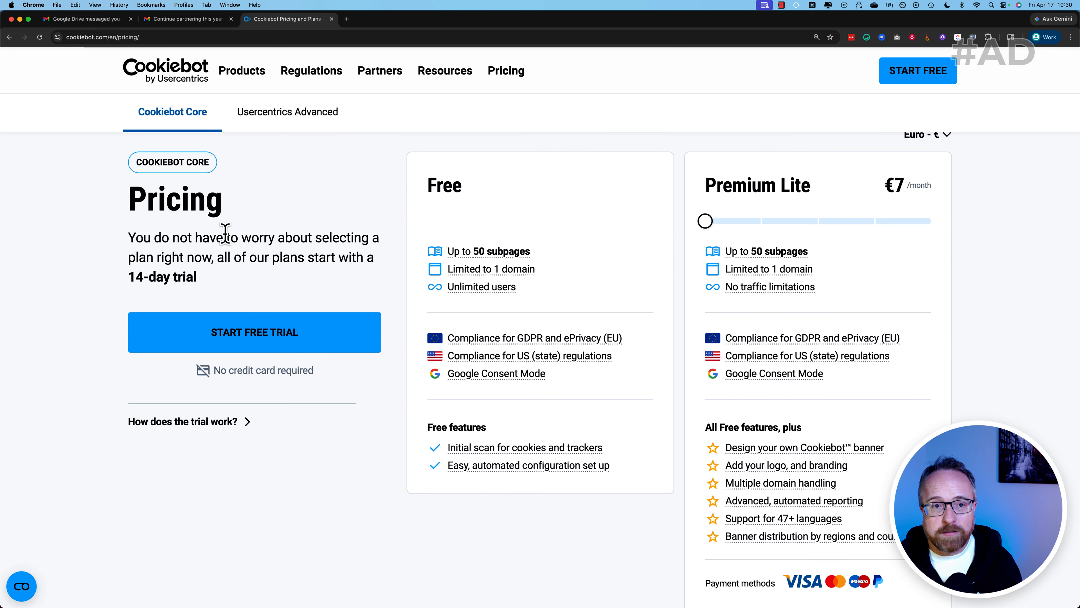
left_click_drag(195, 277, 140, 280)
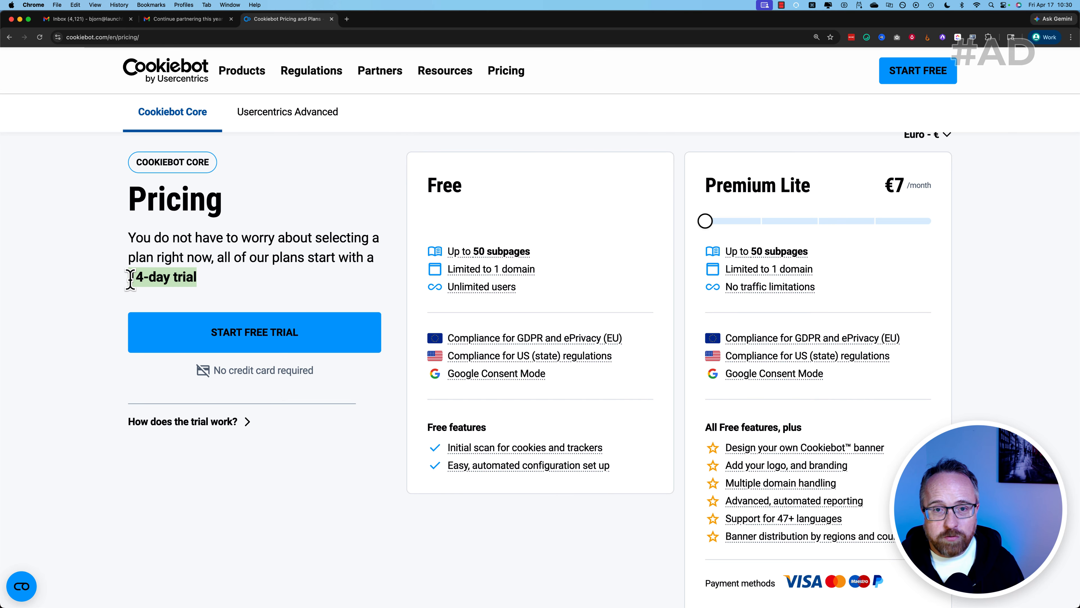
scroll(950, 150, "up", 1)
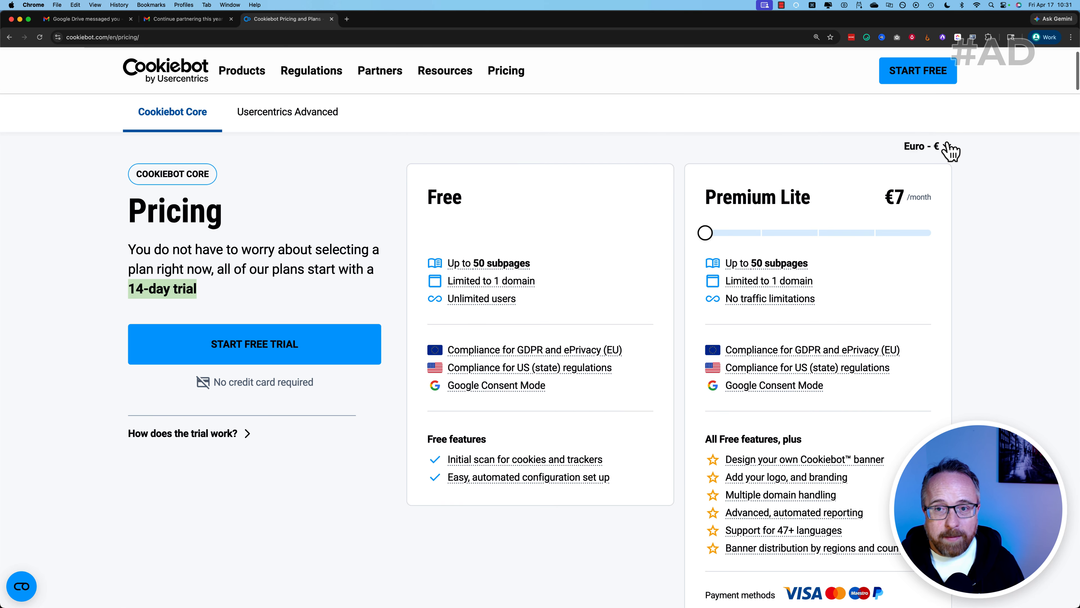
Show the Cookiebot pricing in US Dollars and compare the Premium plan sizes above Lite, including Small and Medium.
left_click(948, 146)
left_click(906, 387)
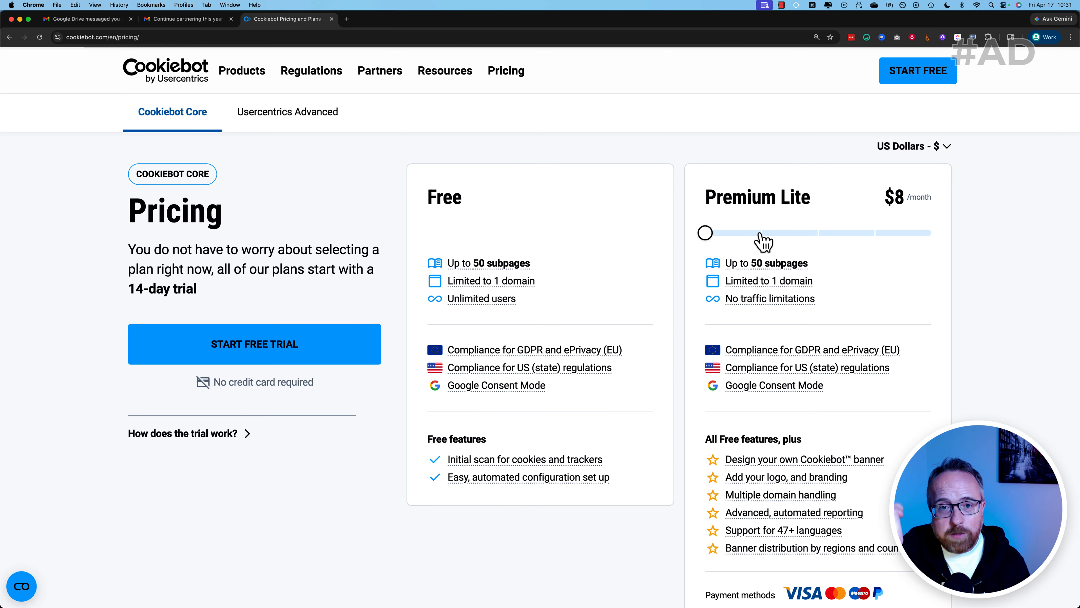
left_click(762, 235)
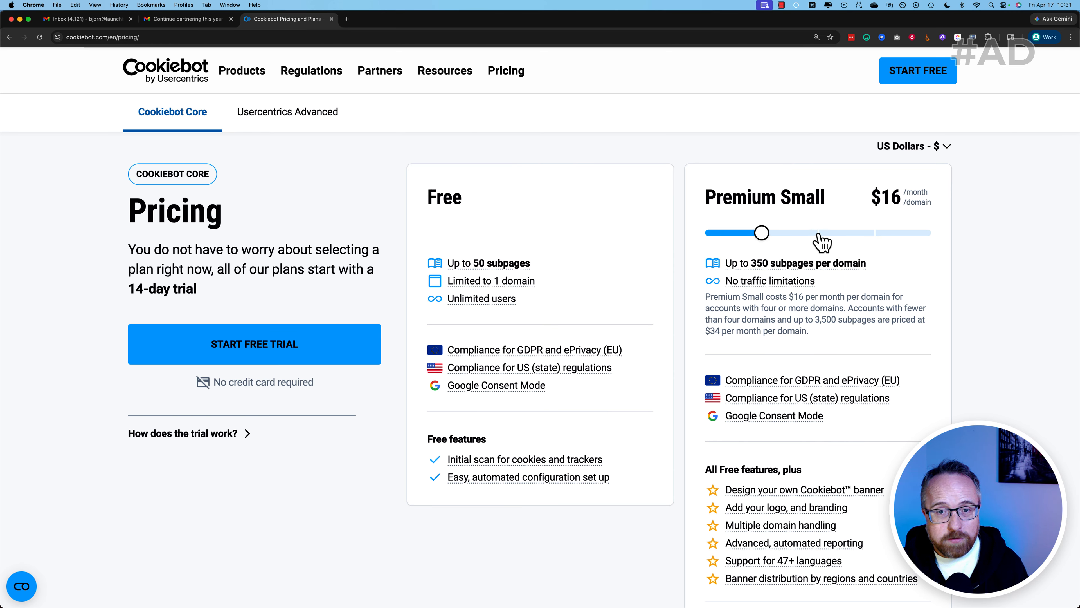
left_click(817, 232)
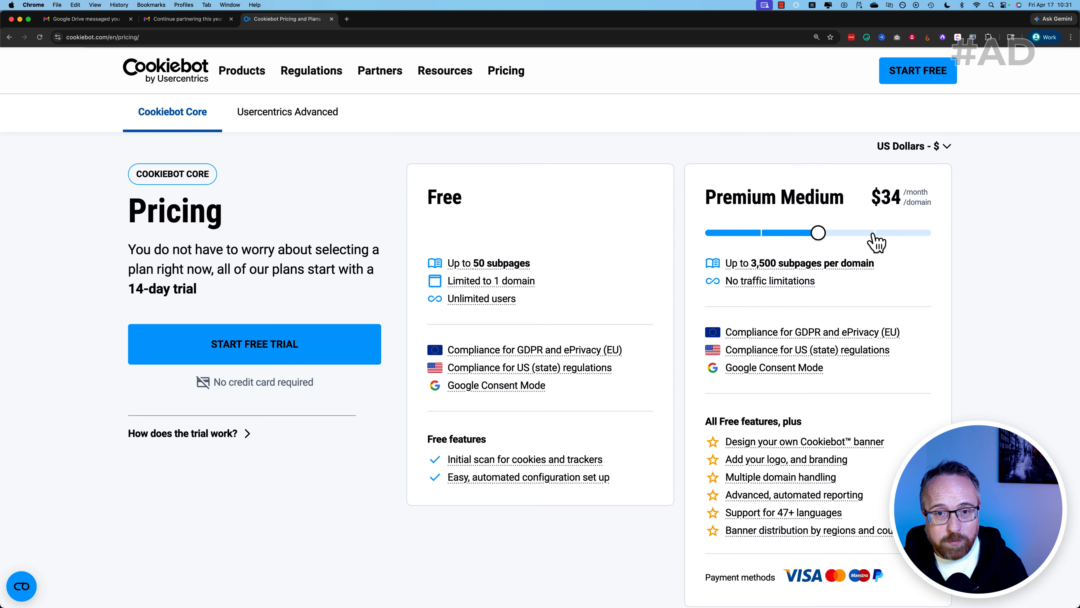
left_click(874, 234)
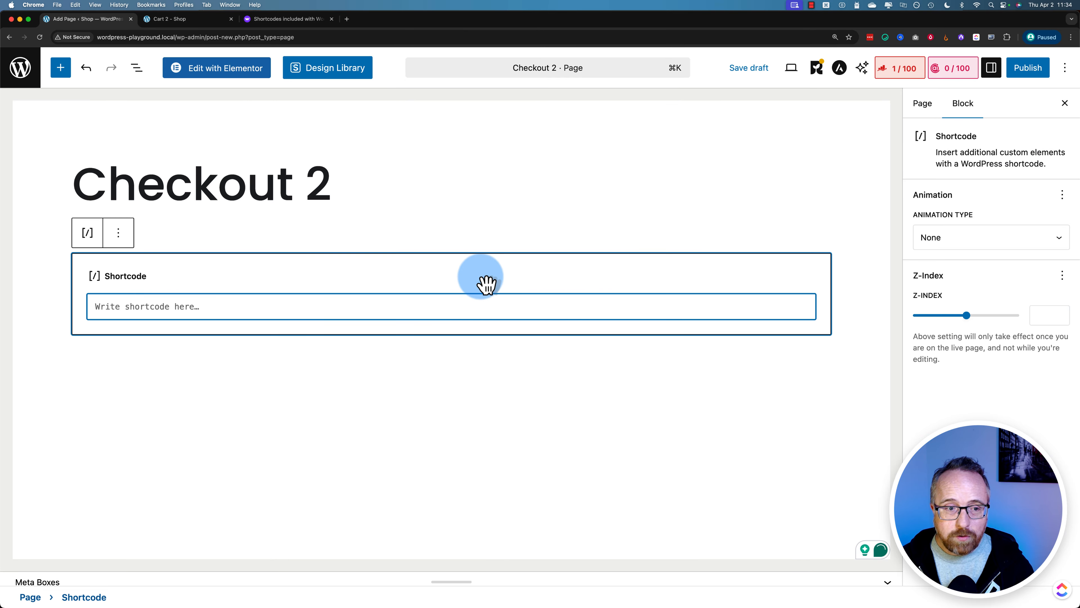
Insert the [woocommerce_checkout] shortcode into the Checkout 2 page's Shortcode block and publish the page.
left_click(345, 307)
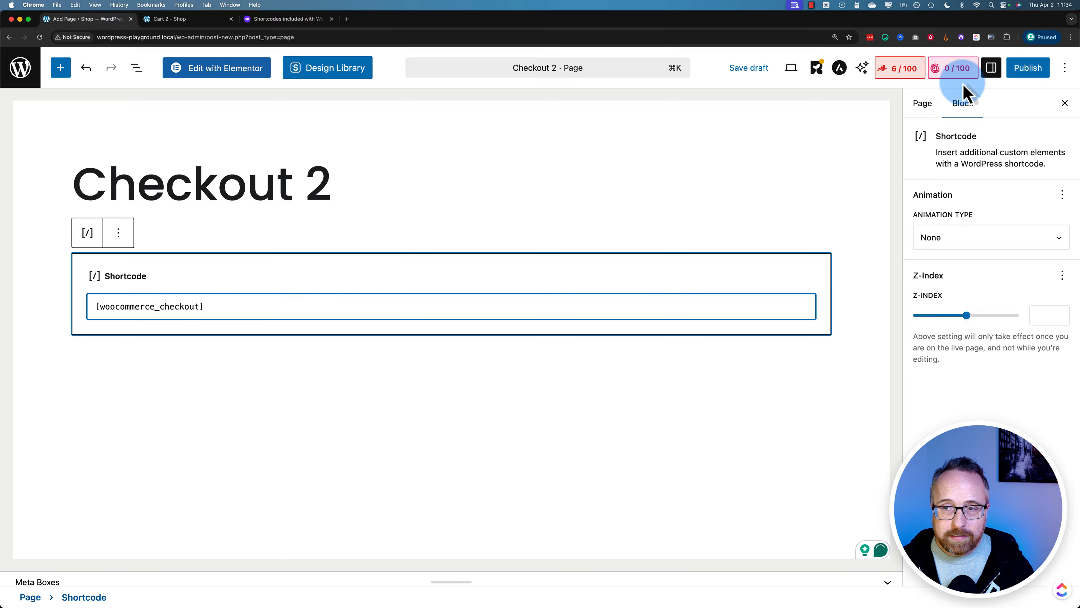
left_click(1023, 77)
left_click(1020, 72)
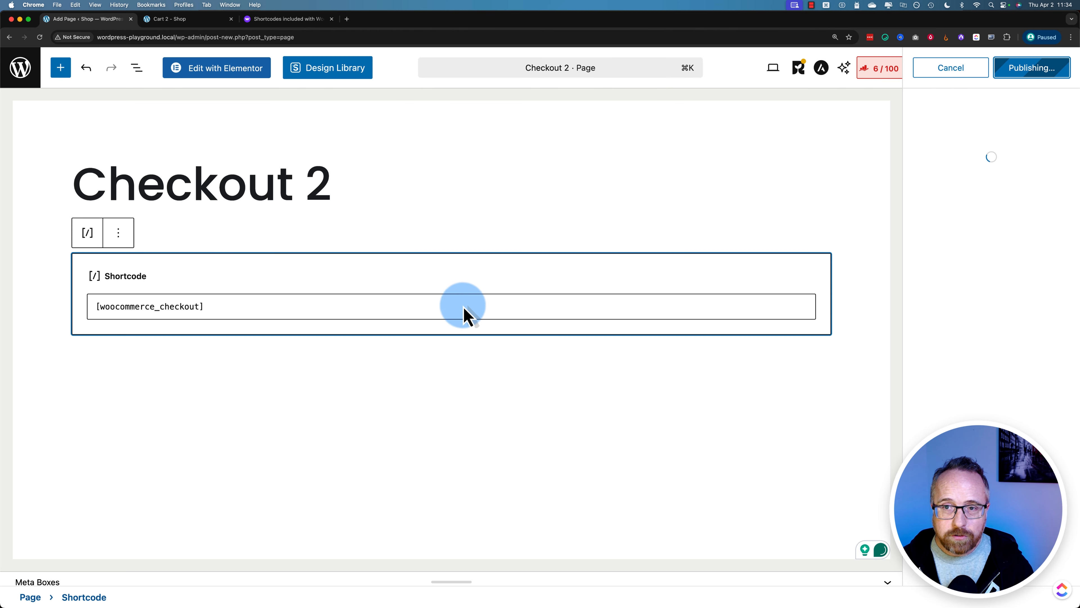
Open the published Checkout 2 page in a new browser tab and check what it displays.
left_click(134, 580, "super")
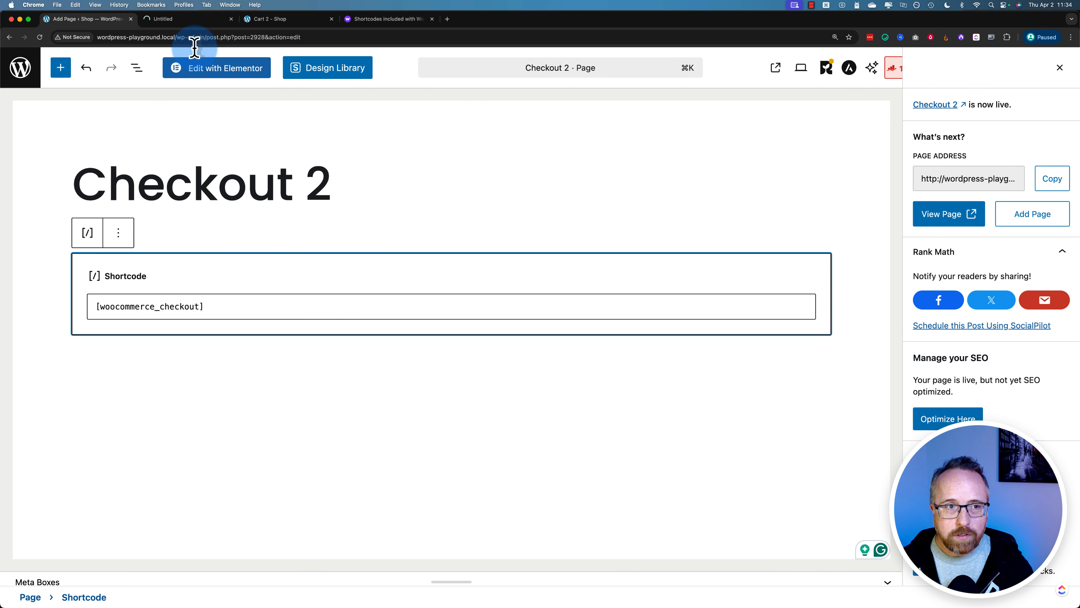
left_click(188, 21)
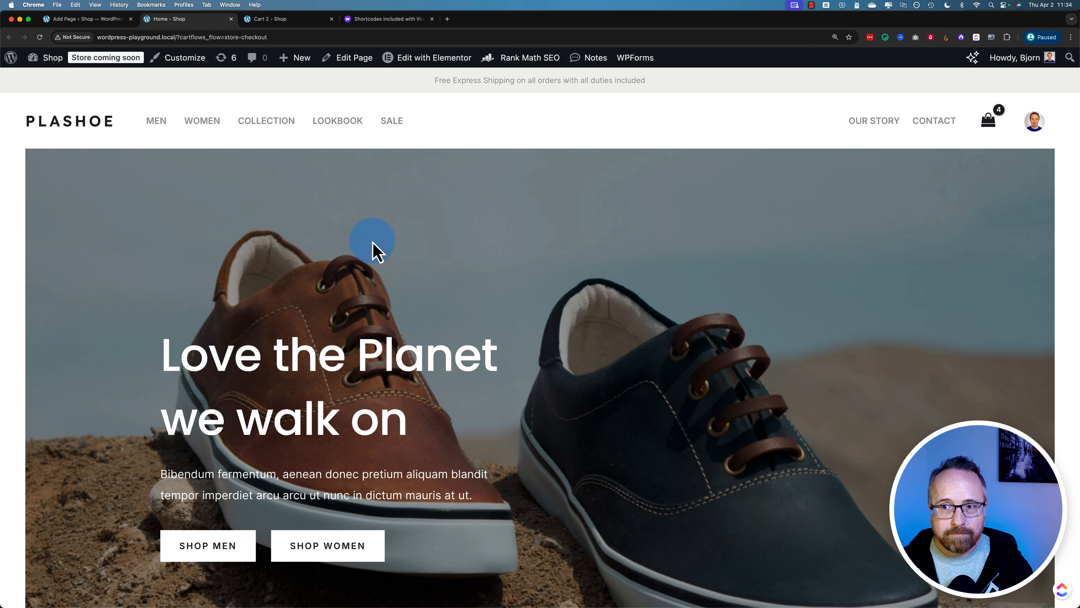
scroll(374, 248, "down", 5)
scroll(316, 200, "up", 4)
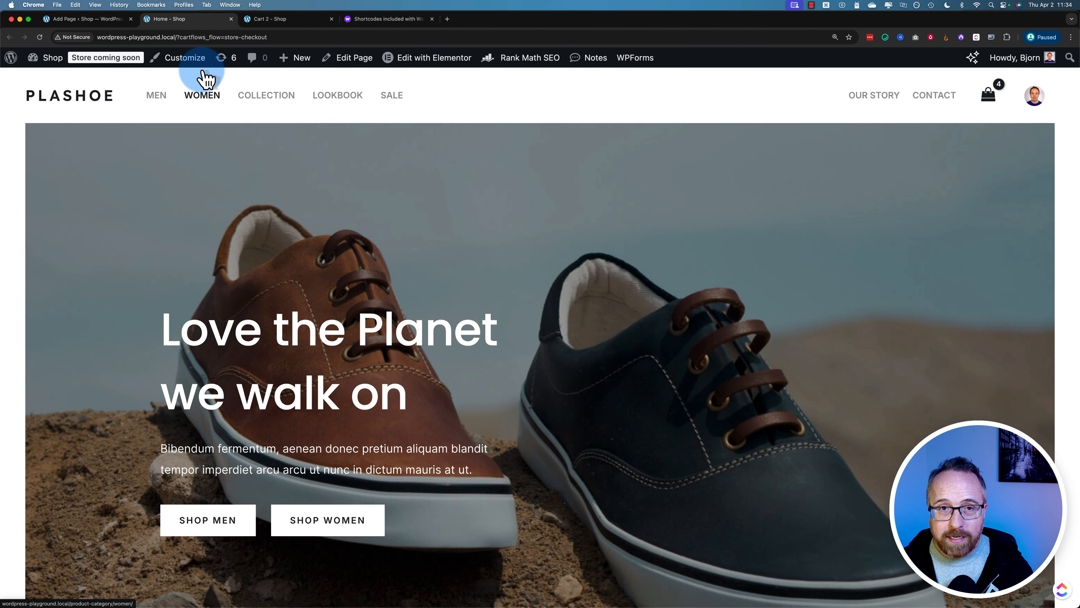
Leave the page editor for the WordPress admin and open the Page setup section of WooCommerce's Advanced settings.
left_click(96, 19)
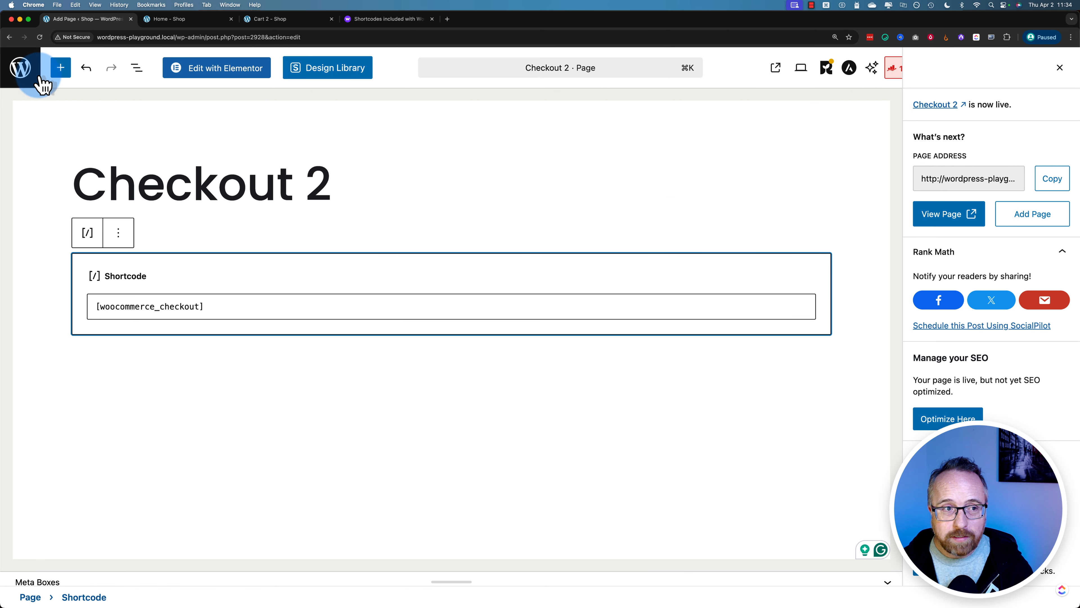
left_click(26, 81)
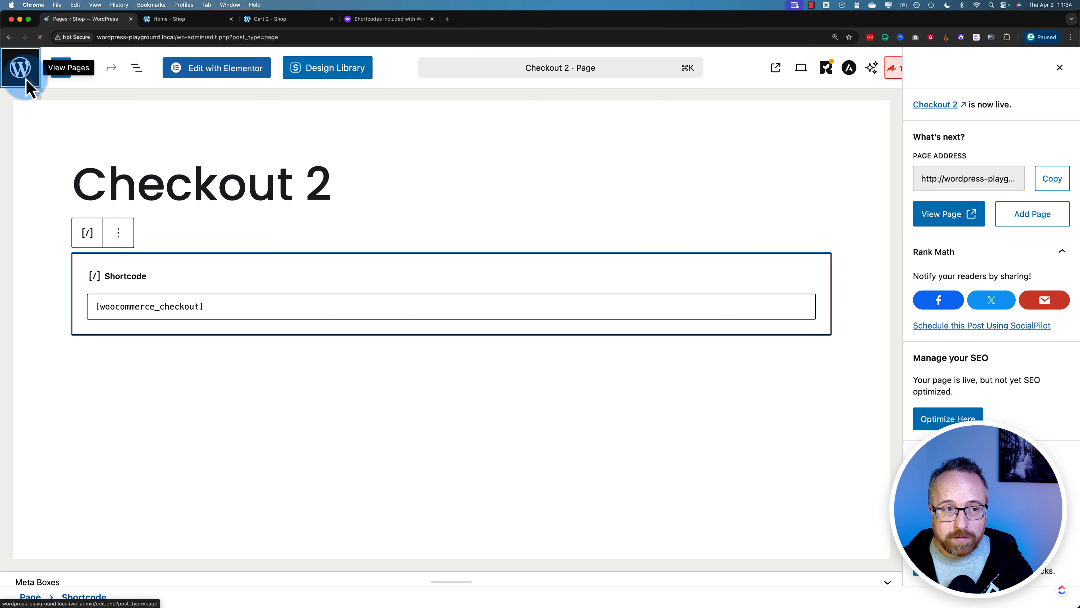
scroll(51, 328, "down", 1)
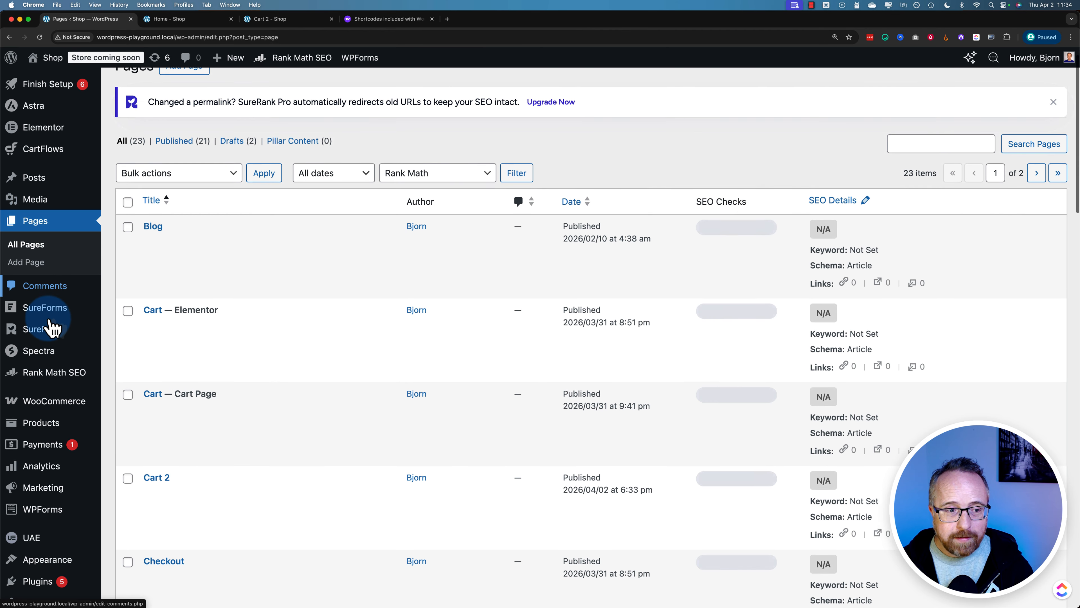
scroll(49, 326, "down", 5)
mouse_move(36, 299)
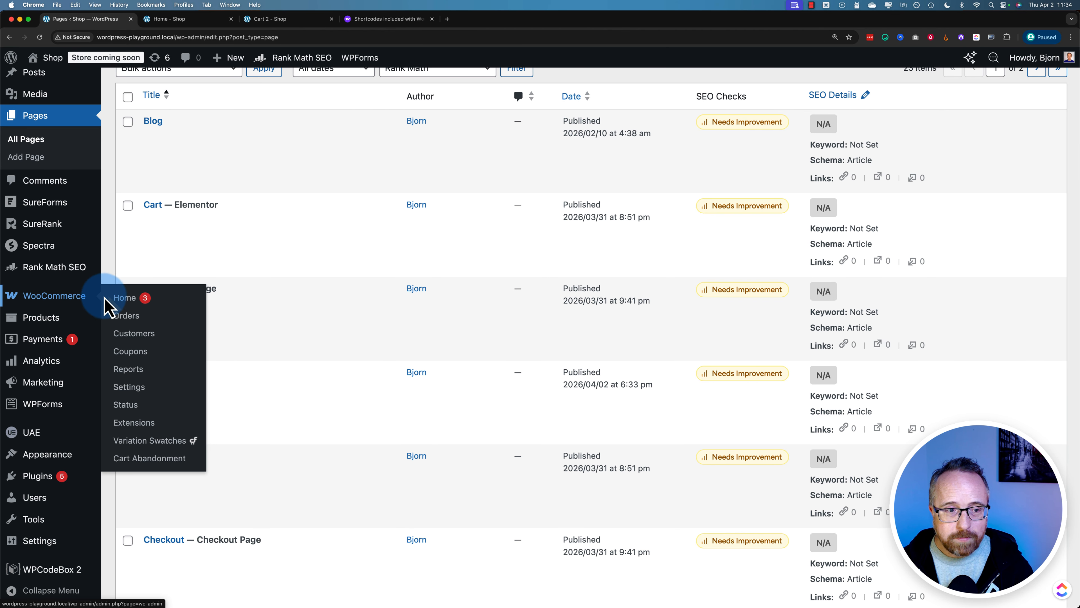
left_click(129, 386)
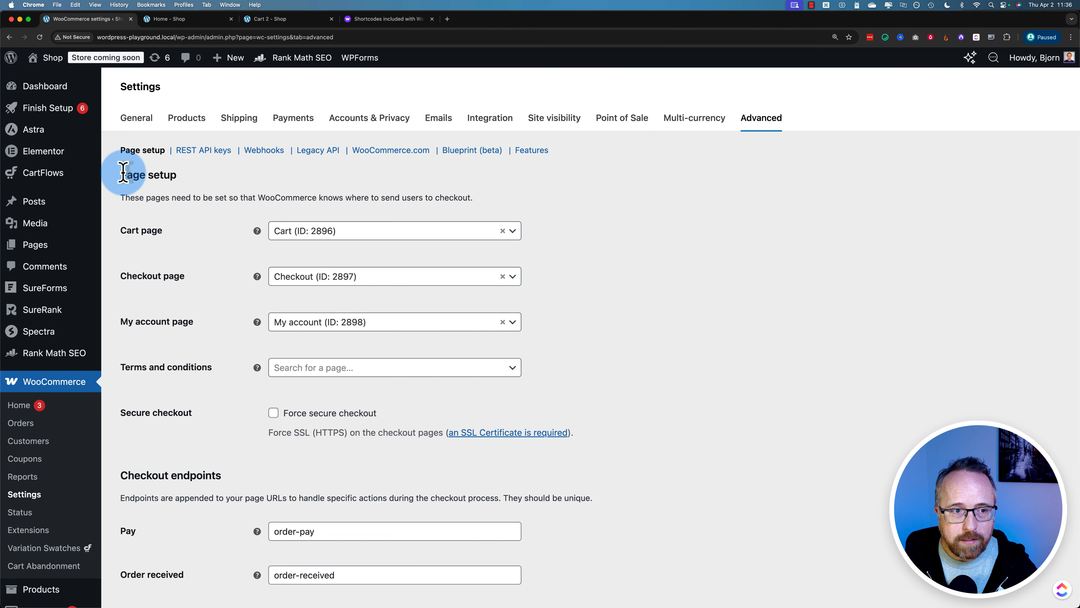
left_click_drag(120, 174, 211, 183)
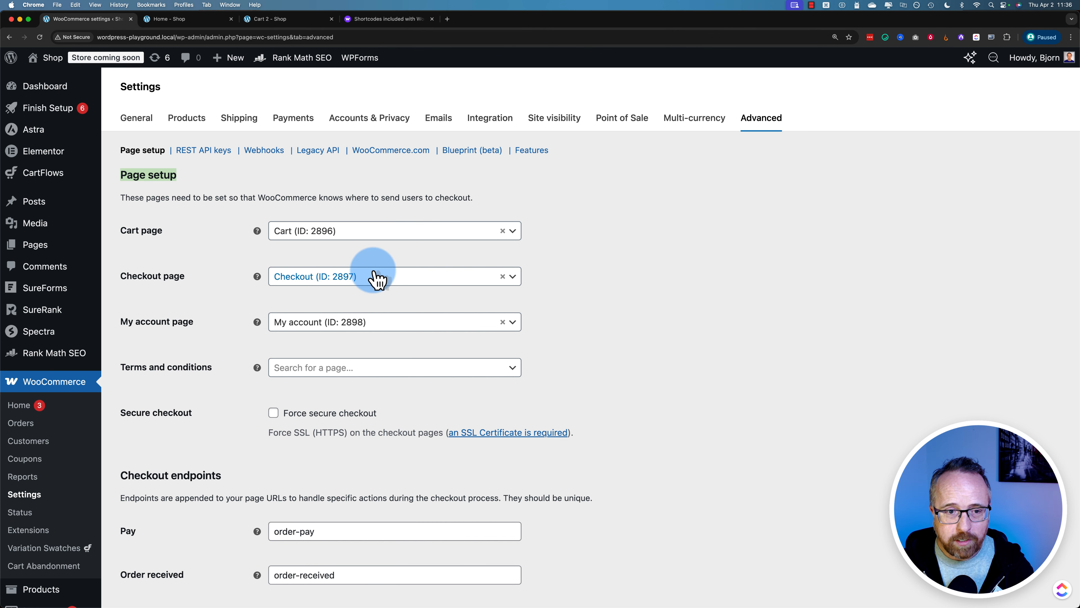
scroll(377, 279, "down", 1)
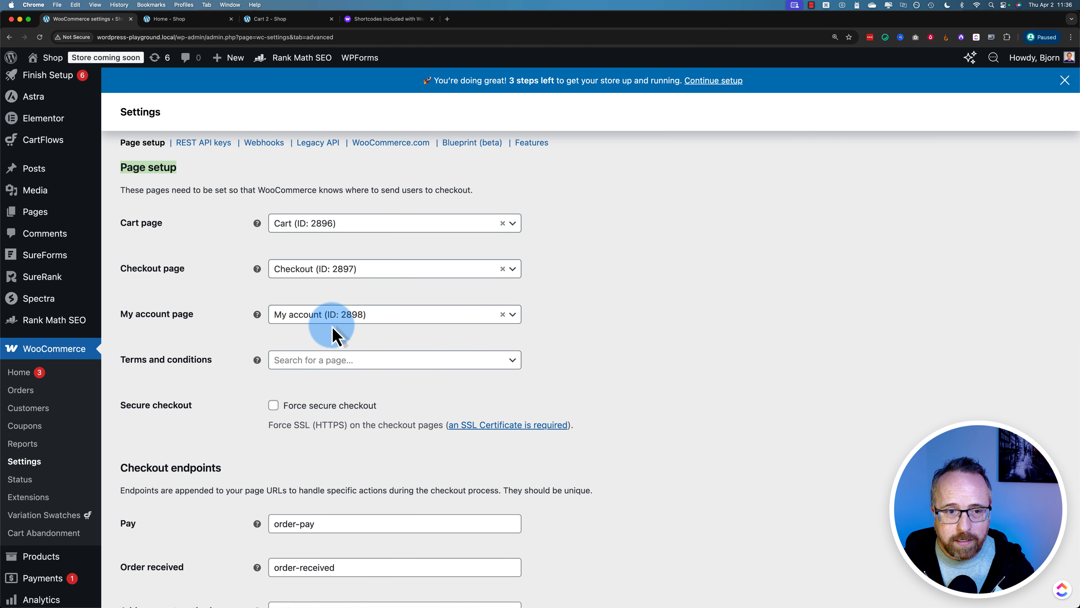
Assign Cart 2 (ID: 2926) as the Cart page and Checkout 2 (ID: 2928) as the Checkout page, and save the settings.
left_click(349, 230)
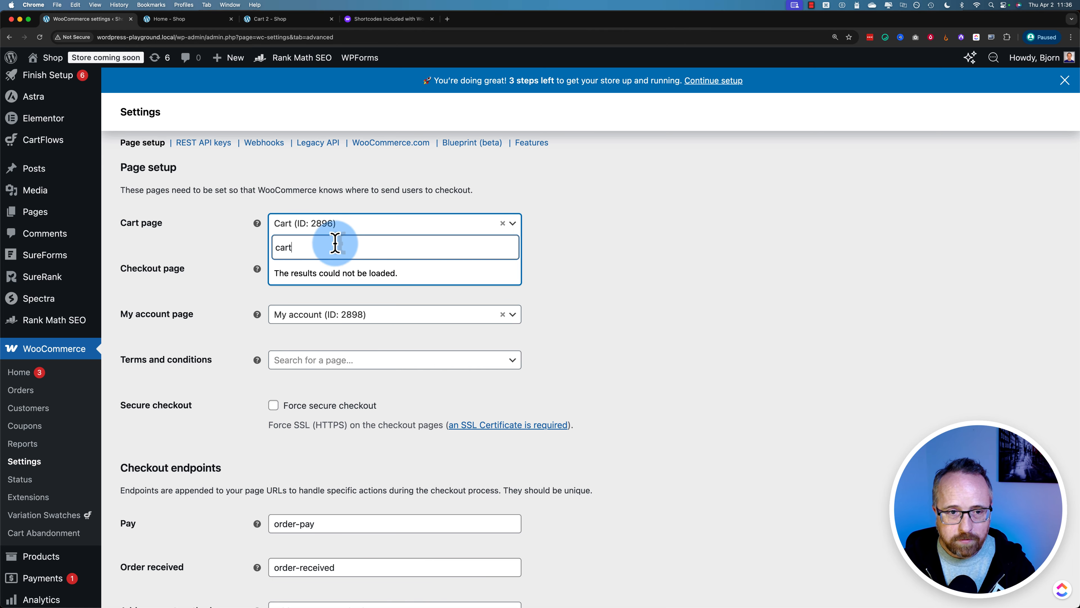
left_click(330, 321)
left_click(307, 270)
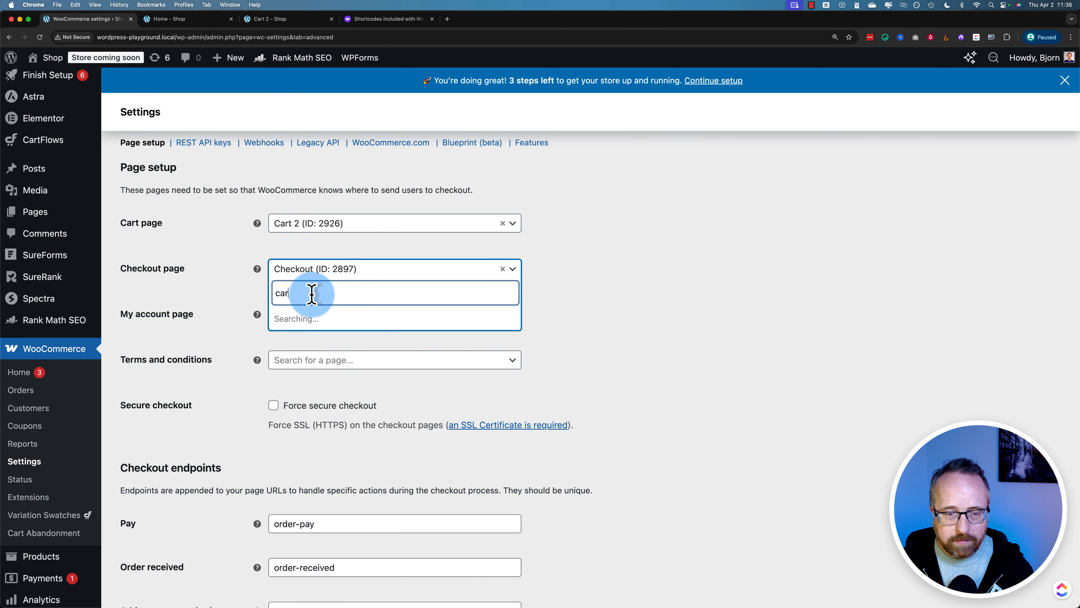
type("ca")
key("BackSpace")
type("heck")
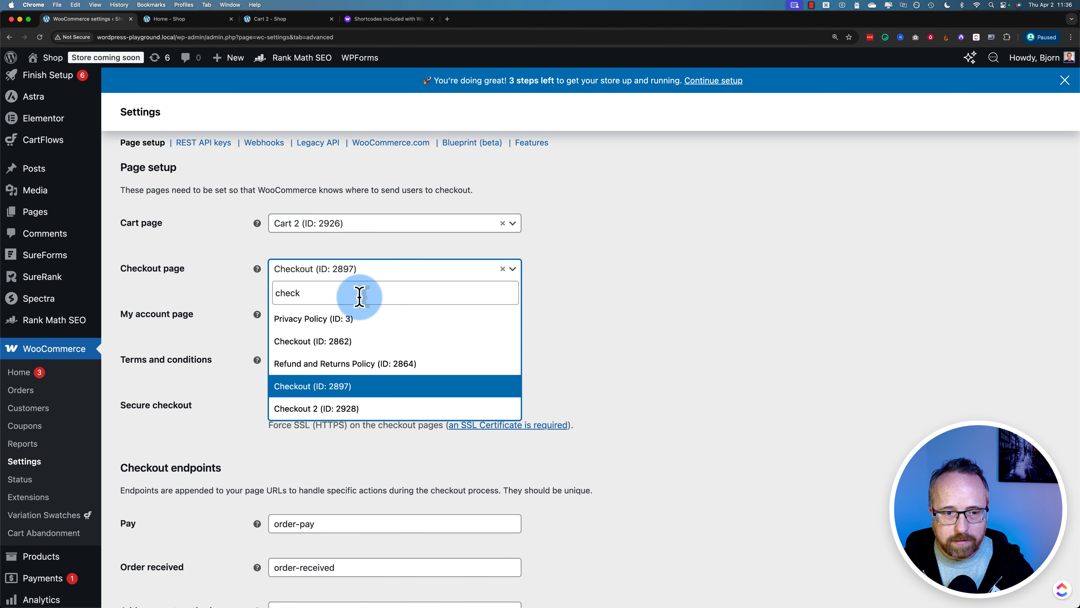
left_click(331, 406)
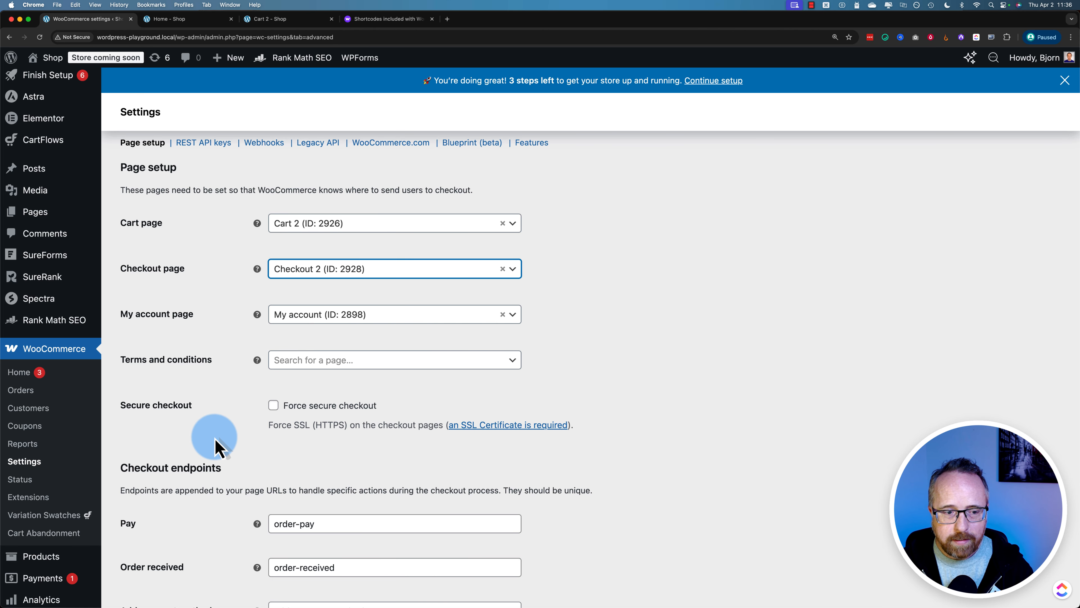
scroll(217, 447, "down", 10)
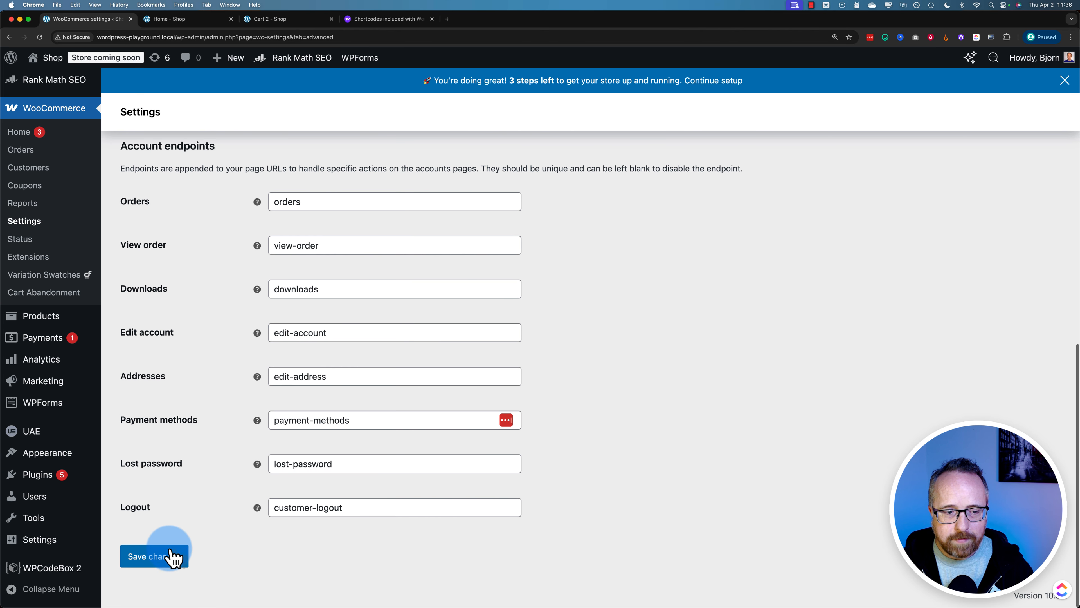
left_click(172, 553)
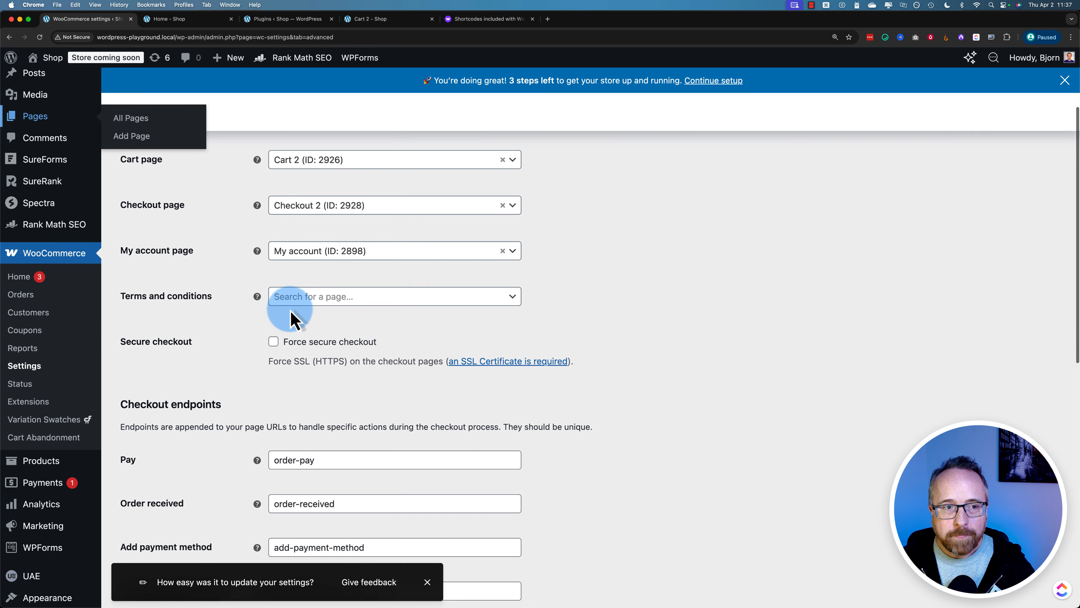
Review the saved page setup and examine the list of all pages for the Cart Page and Checkout Page labels.
scroll(294, 315, "up", 3)
scroll(255, 290, "down", 2)
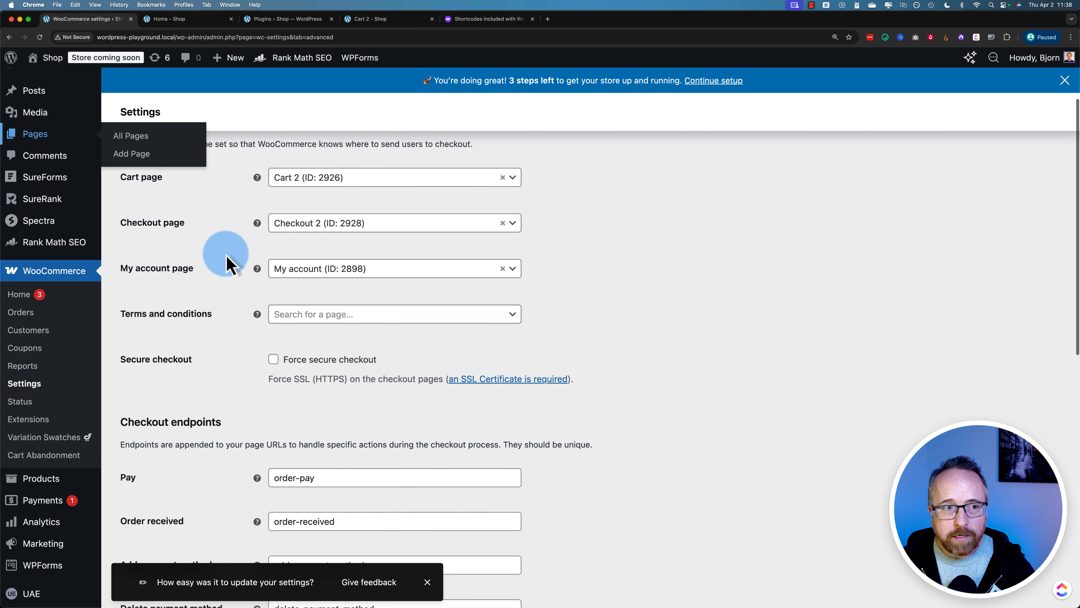
left_click(48, 136)
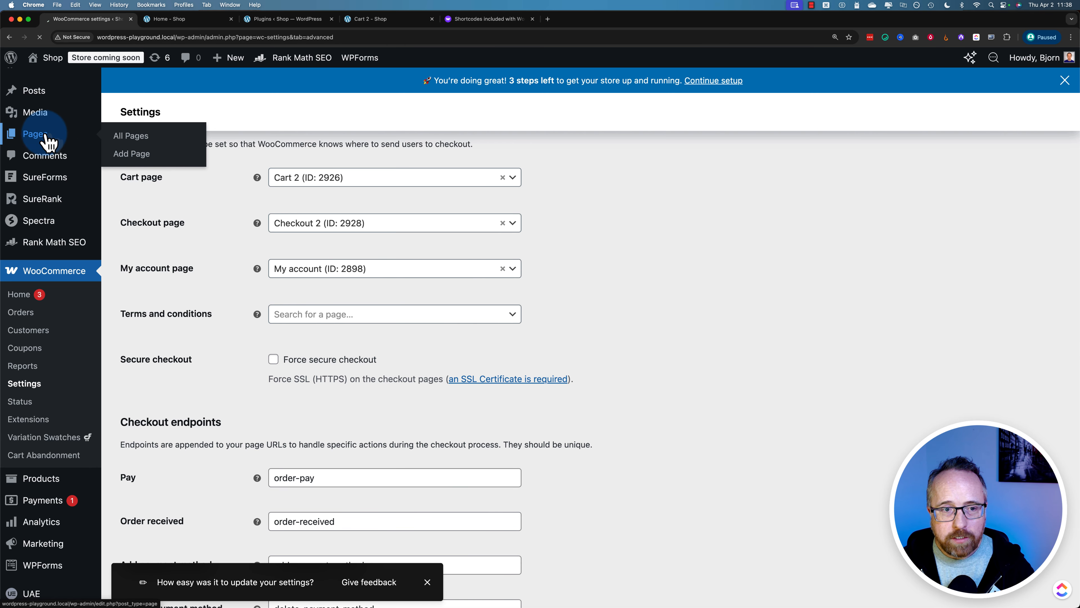
left_click(269, 129)
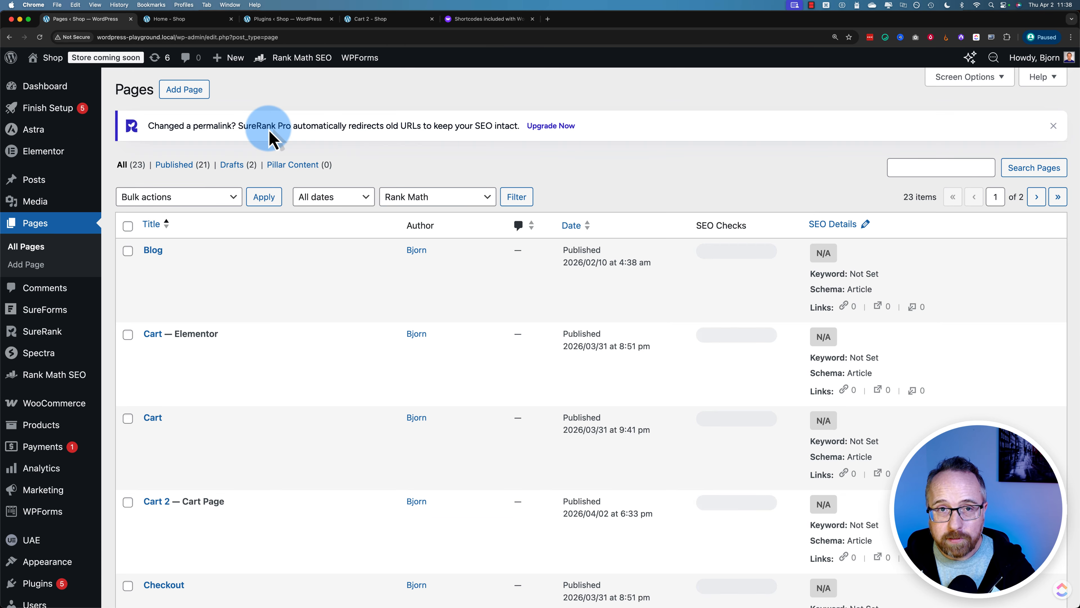
scroll(200, 315, "down", 3)
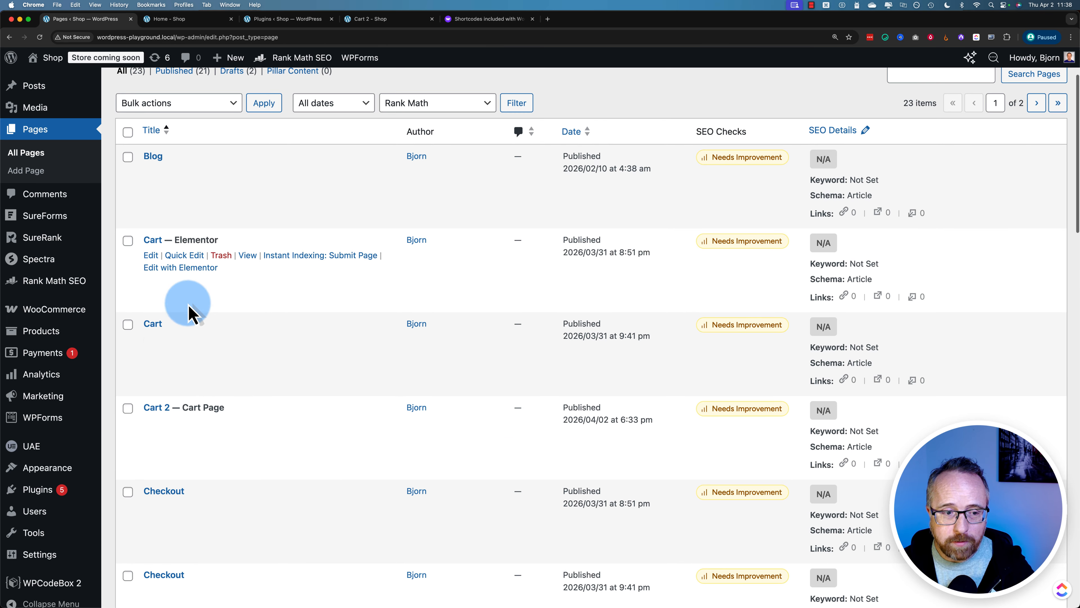
scroll(191, 319, "down", 8)
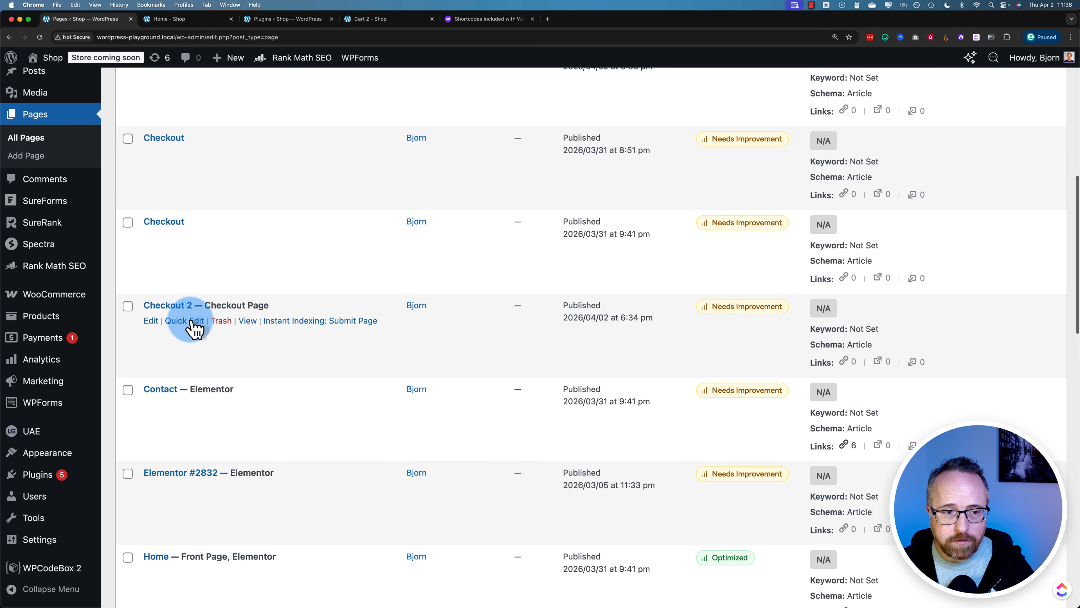
View the live Checkout 2 page in its own tab and examine its billing form and order summary.
left_click(249, 321)
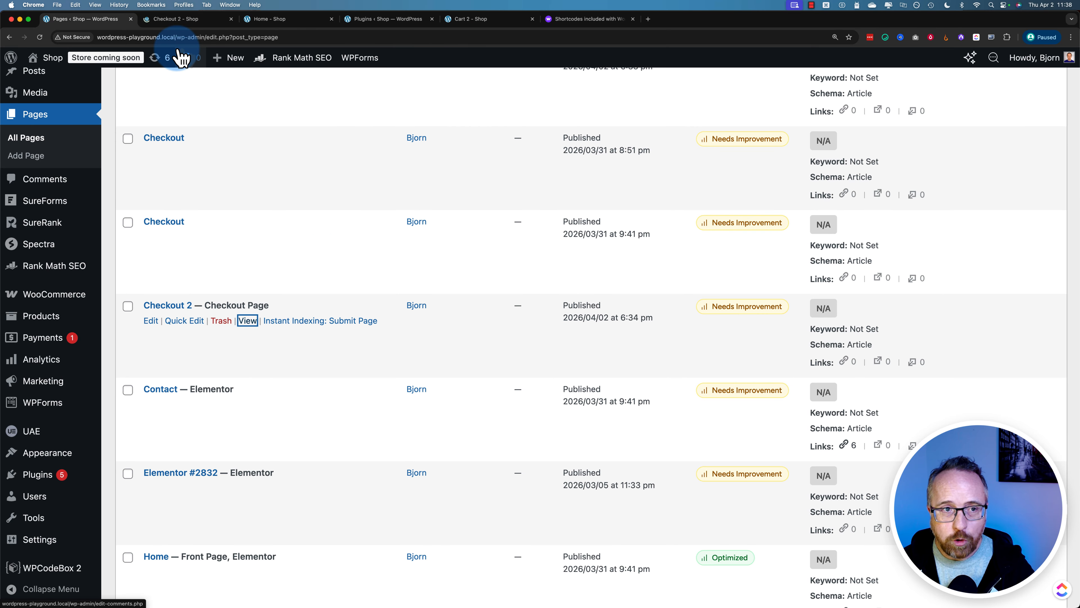
left_click(182, 22)
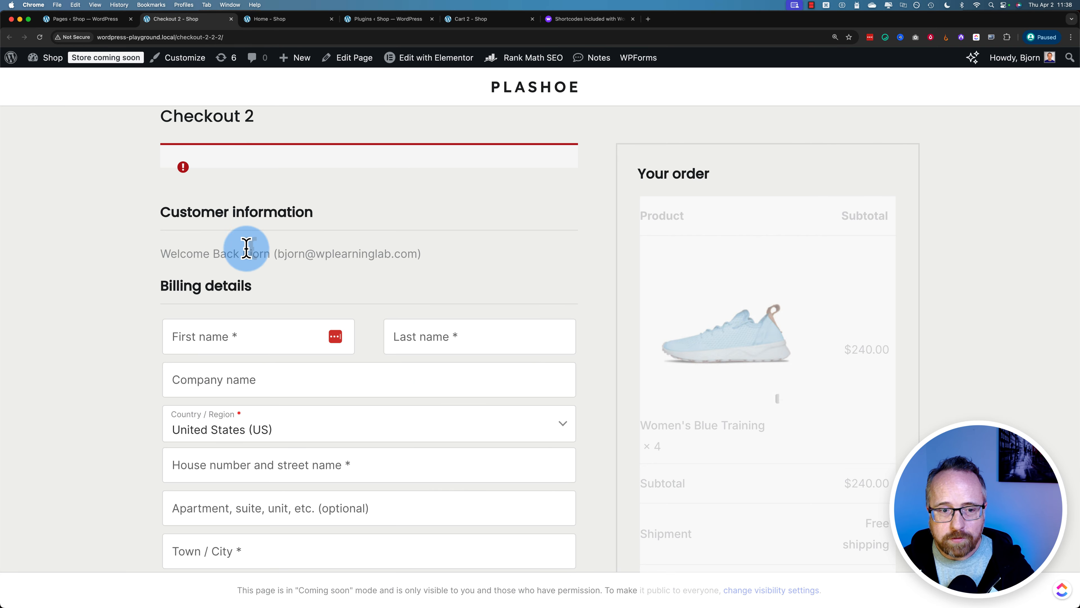
scroll(149, 242, "down", 5)
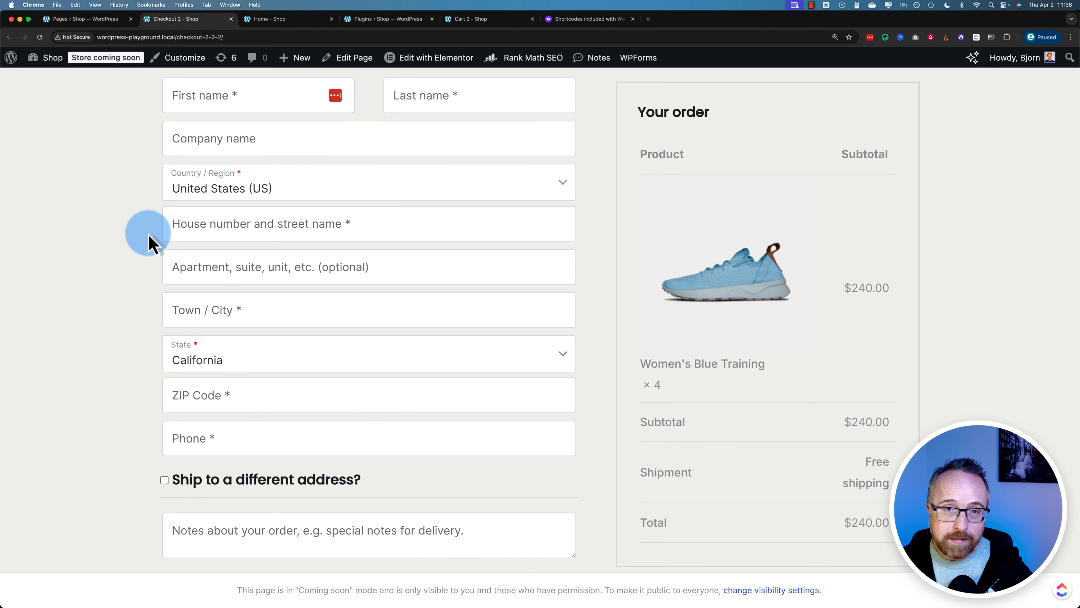
Return to the list of all WordPress pages and open the Cart 2 page for editing.
left_click(107, 22)
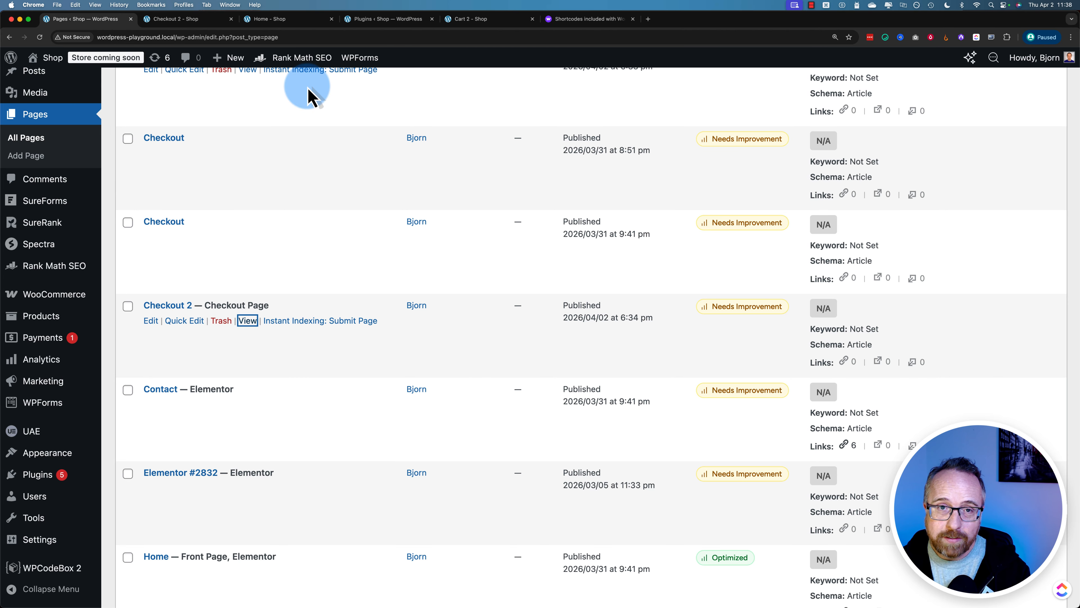
left_click(199, 22)
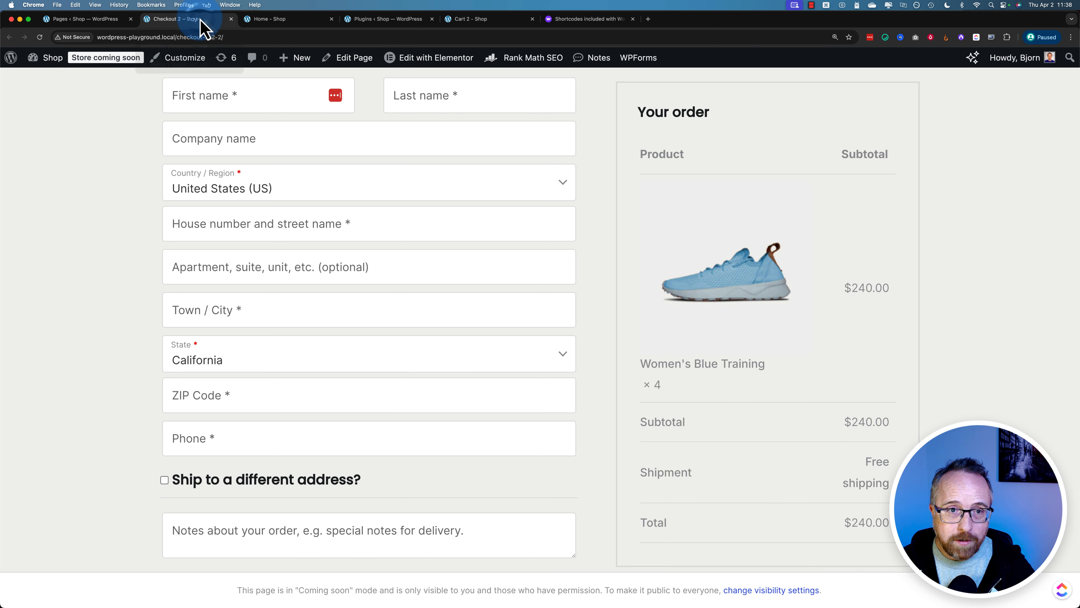
left_click(104, 24)
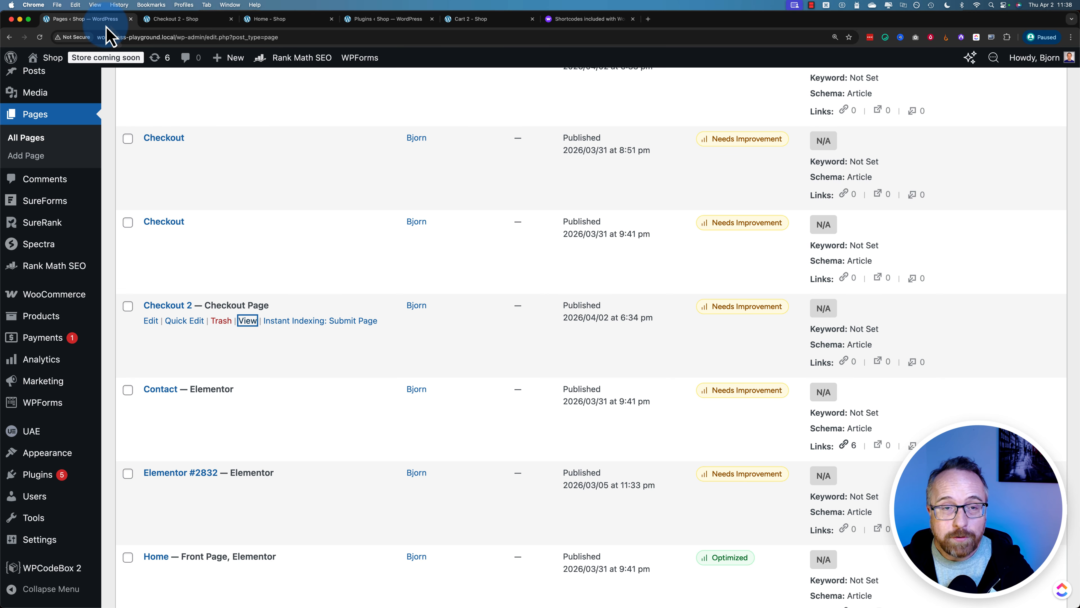
scroll(80, 157, "up", 3)
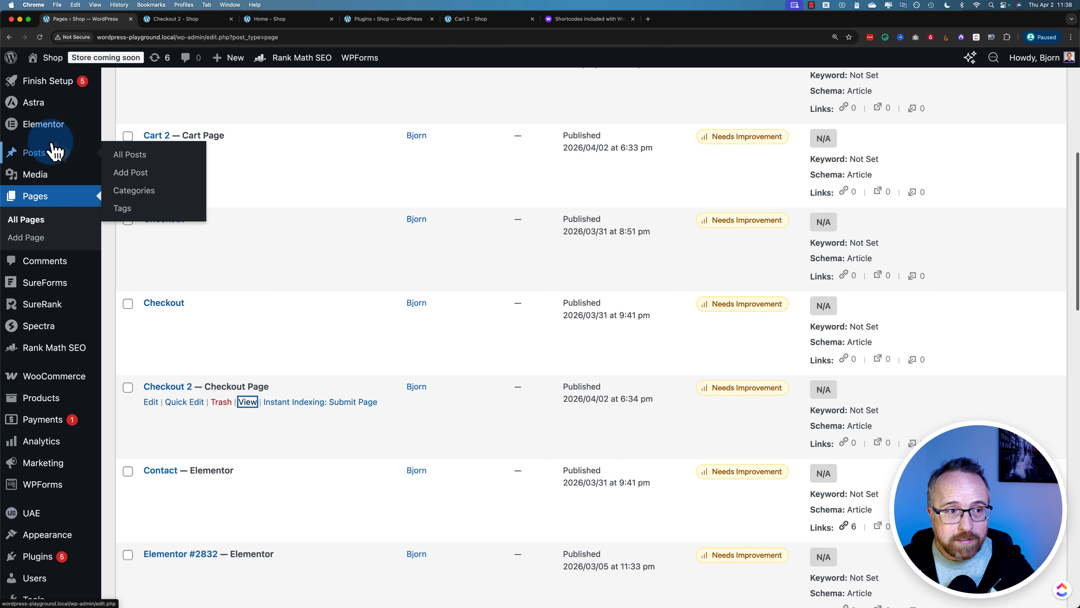
scroll(54, 151, "down", 2)
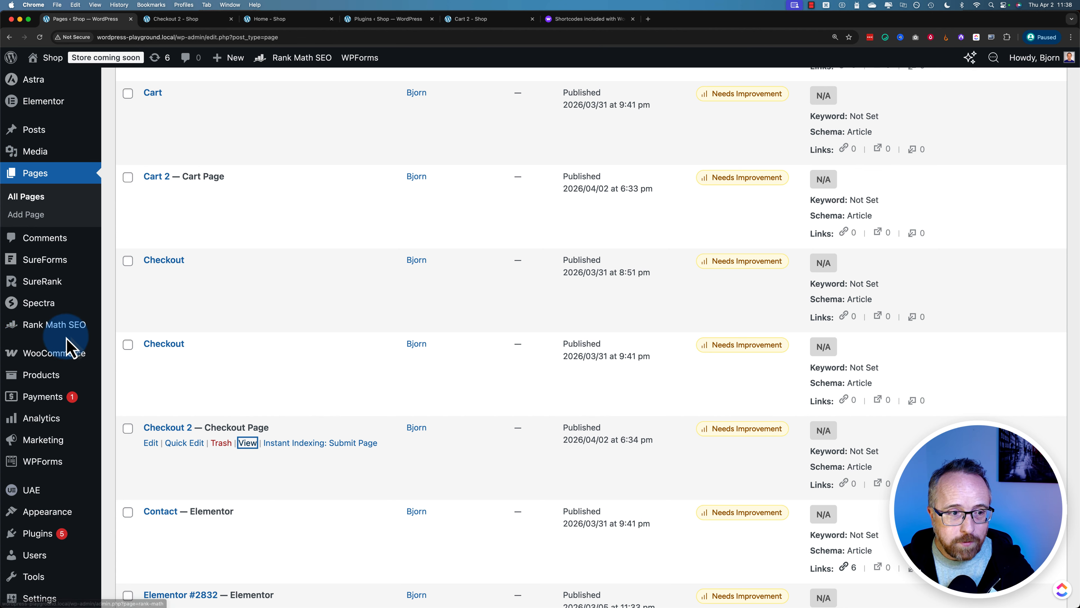
left_click(55, 241)
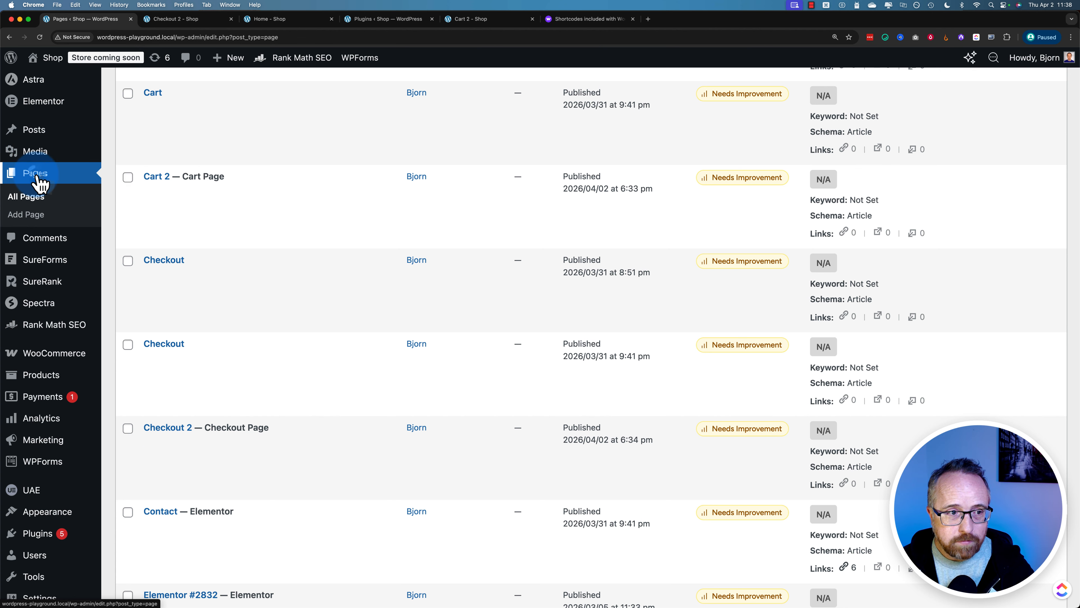
scroll(181, 296, "up", 1)
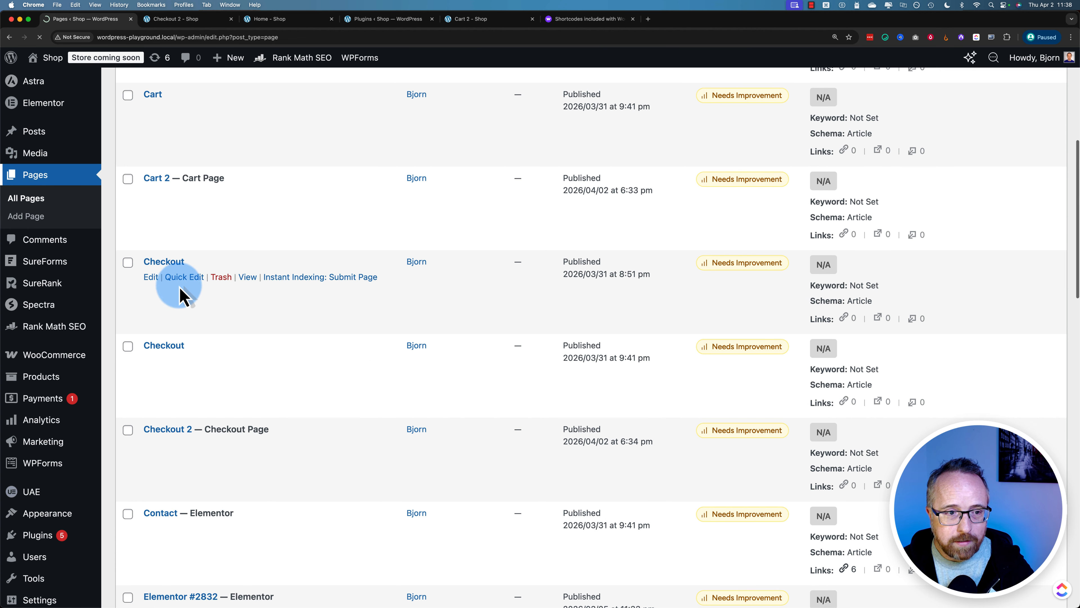
scroll(249, 405, "down", 1)
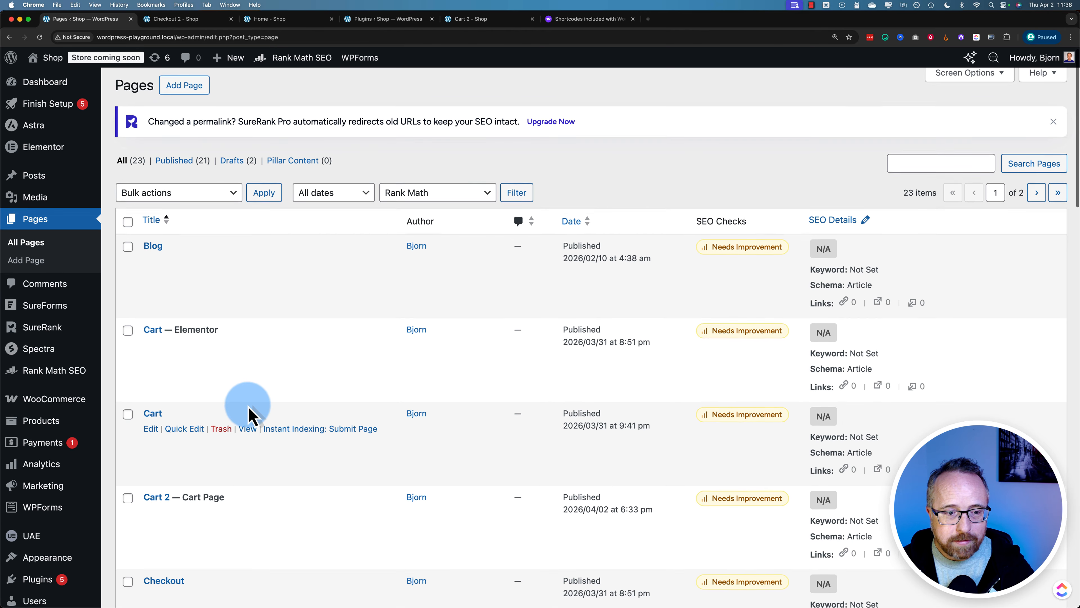
scroll(204, 505, "down", 1)
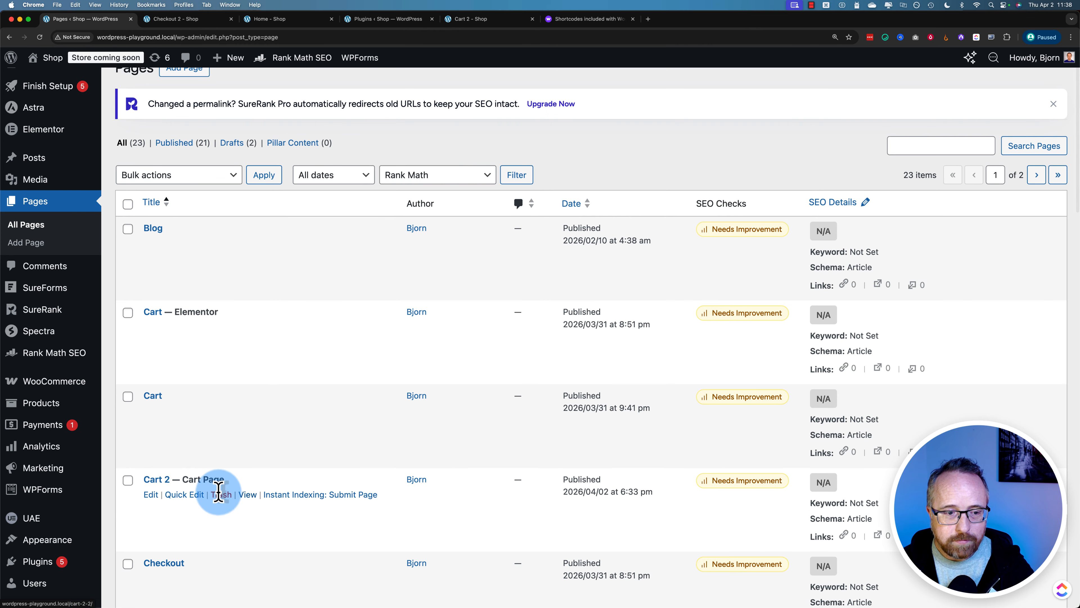
left_click(151, 494)
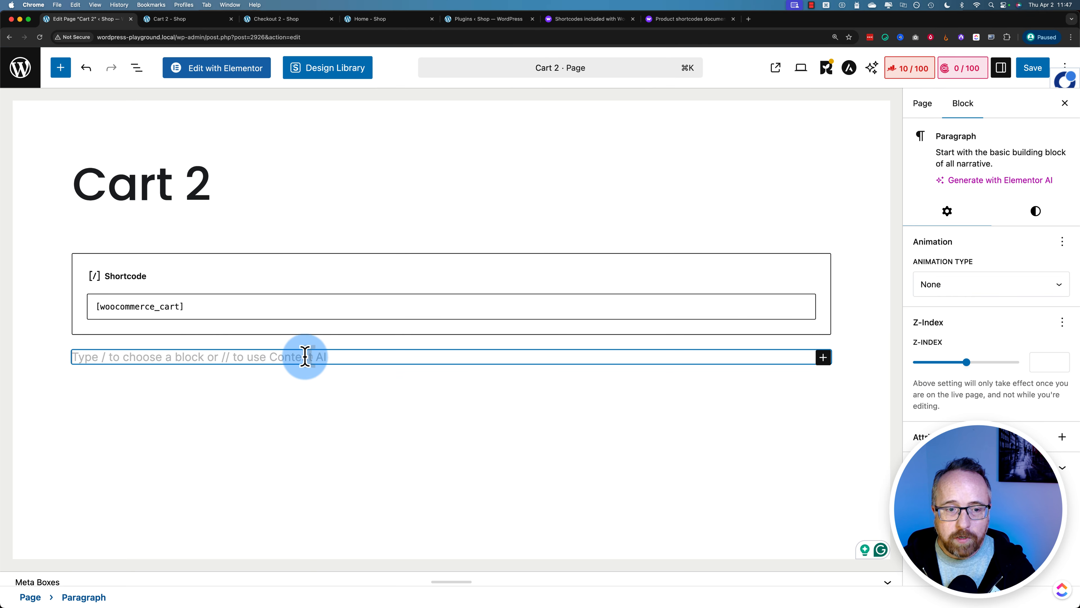
Add a Shortcode block below [woocommerce_cart] containing WooCommerce's documentation example [products limit="4" columns="4" orderby="popularity" class="quick-sale" on_sale="true" ].
left_click(823, 357)
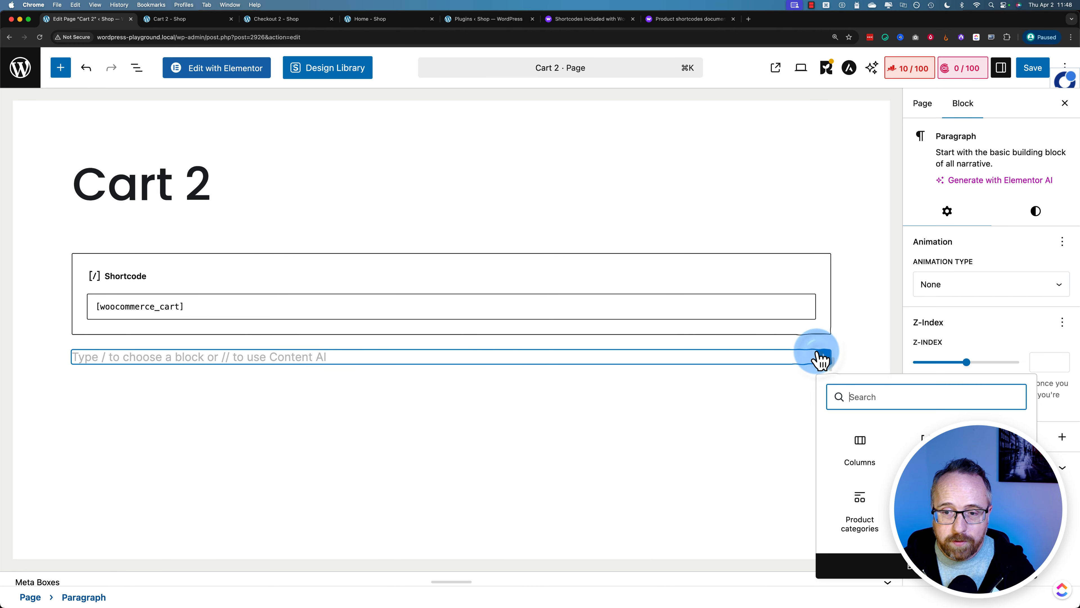
left_click(935, 447)
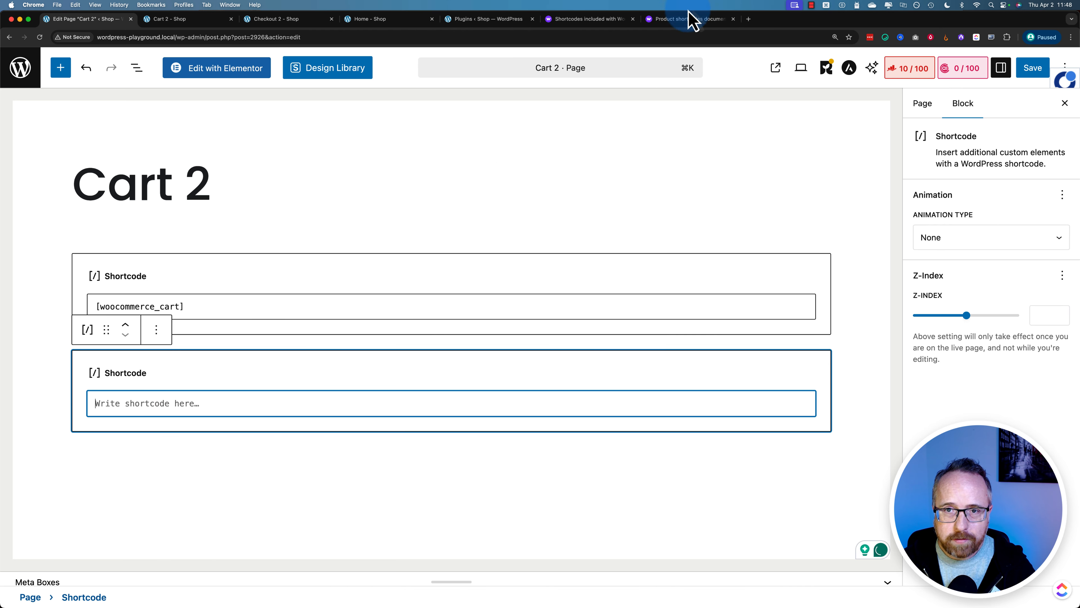
left_click(689, 19)
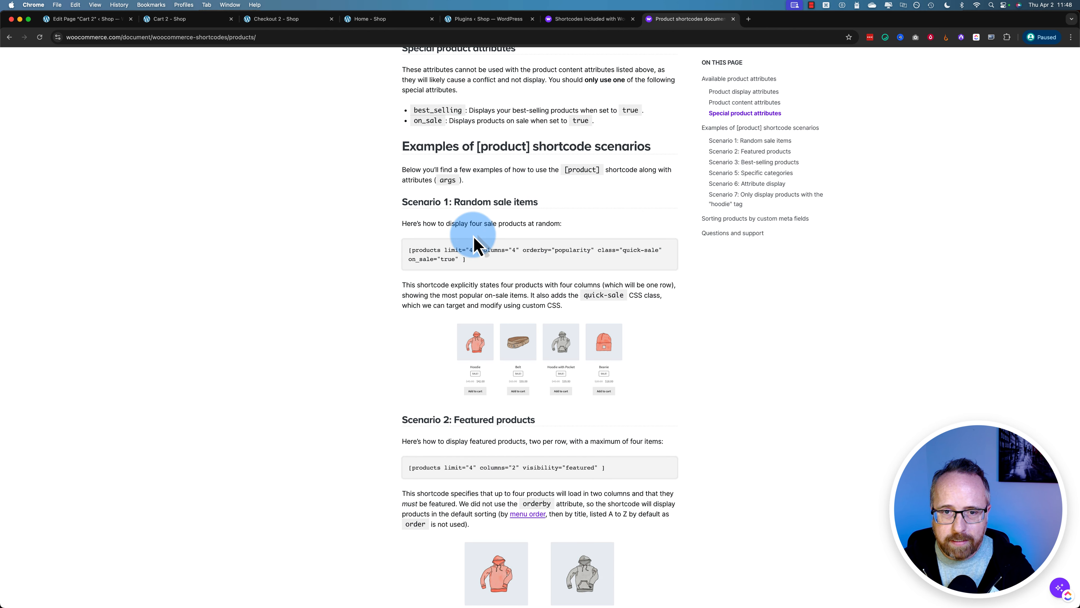
left_click_drag(475, 263, 409, 251)
key("super+c")
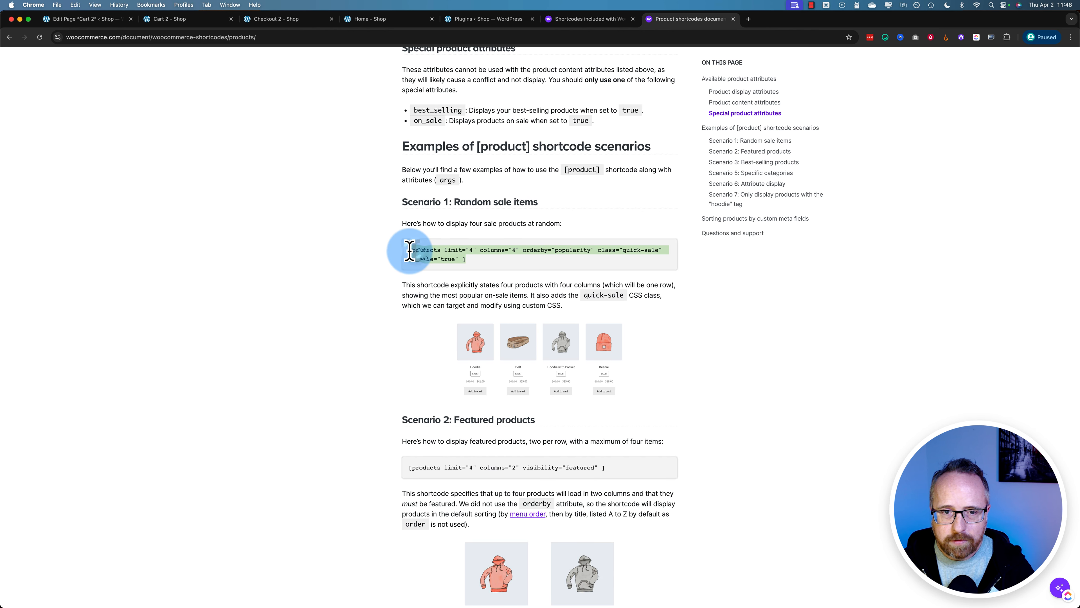
left_click(123, 19)
left_click(192, 408)
key("super+v")
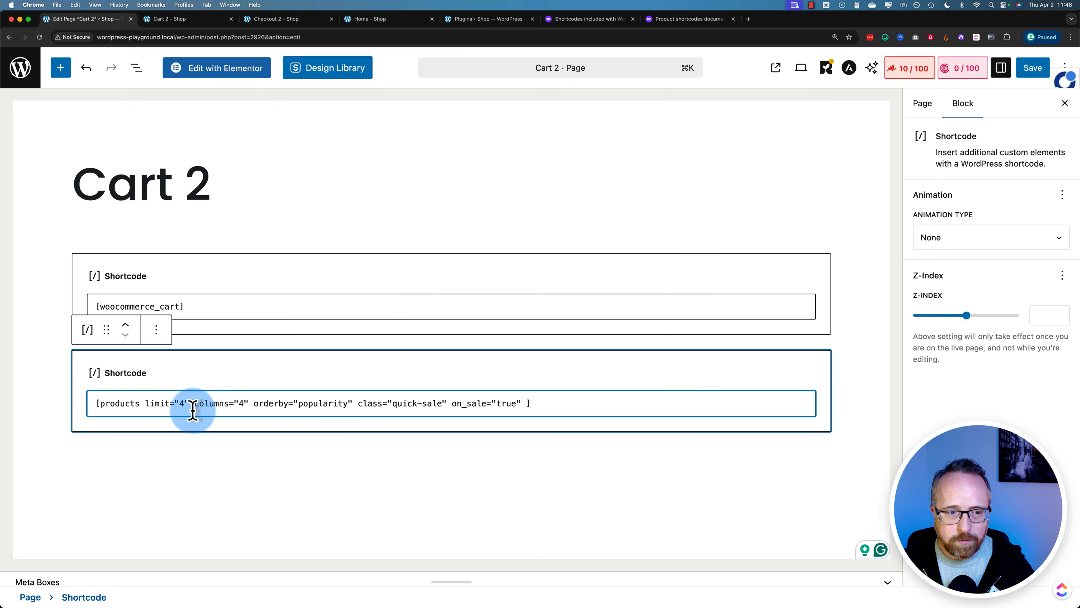
Save the Cart 2 page and check the sale products row below the cart on the live page.
left_click(655, 215)
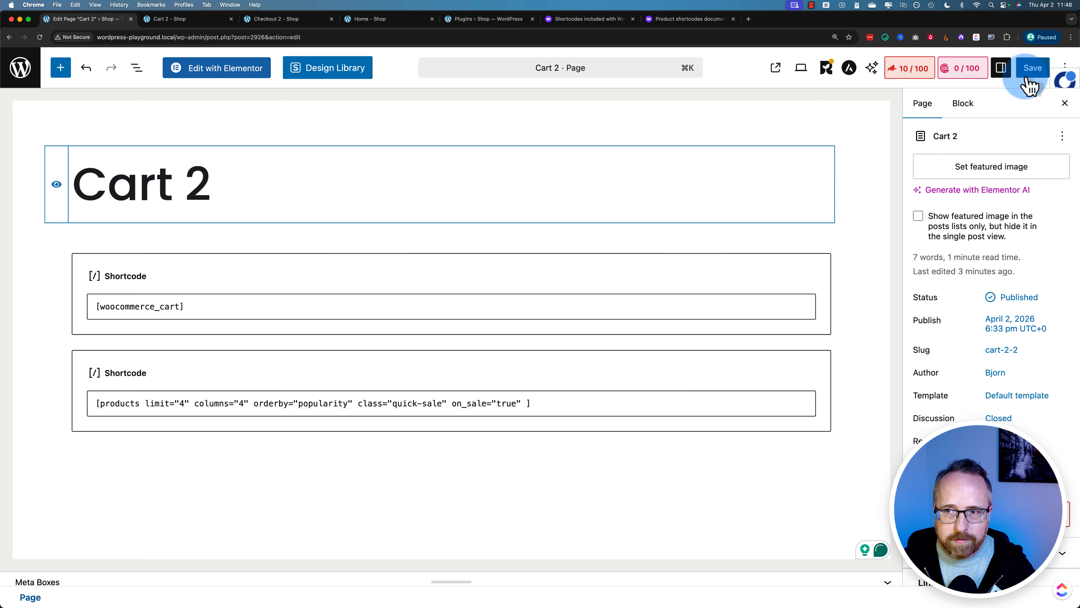
left_click(1031, 69)
left_click(191, 21)
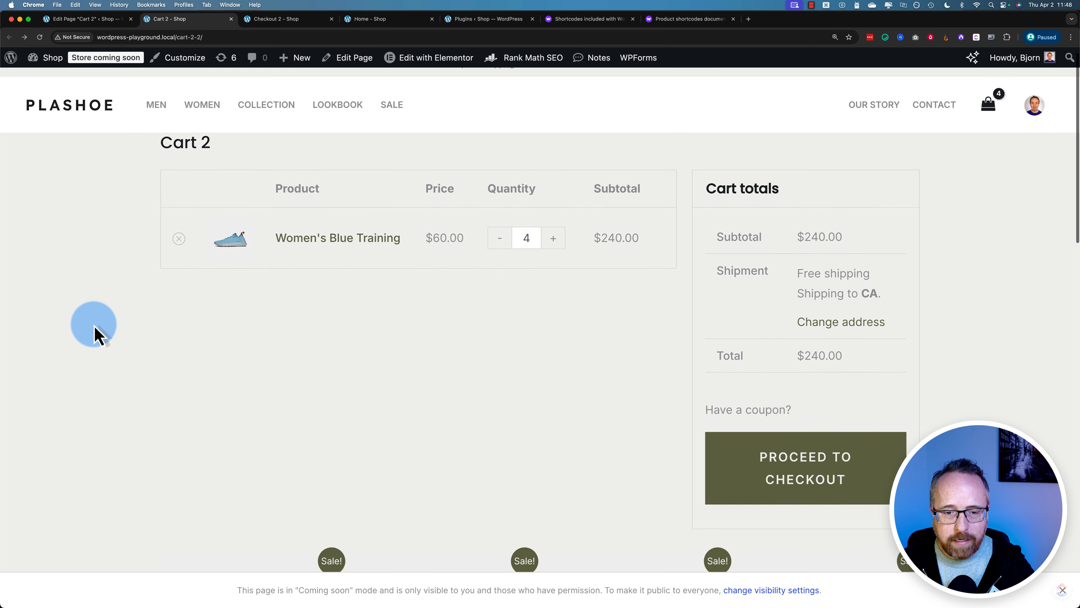
scroll(95, 335, "down", 3)
scroll(95, 335, "down", 5)
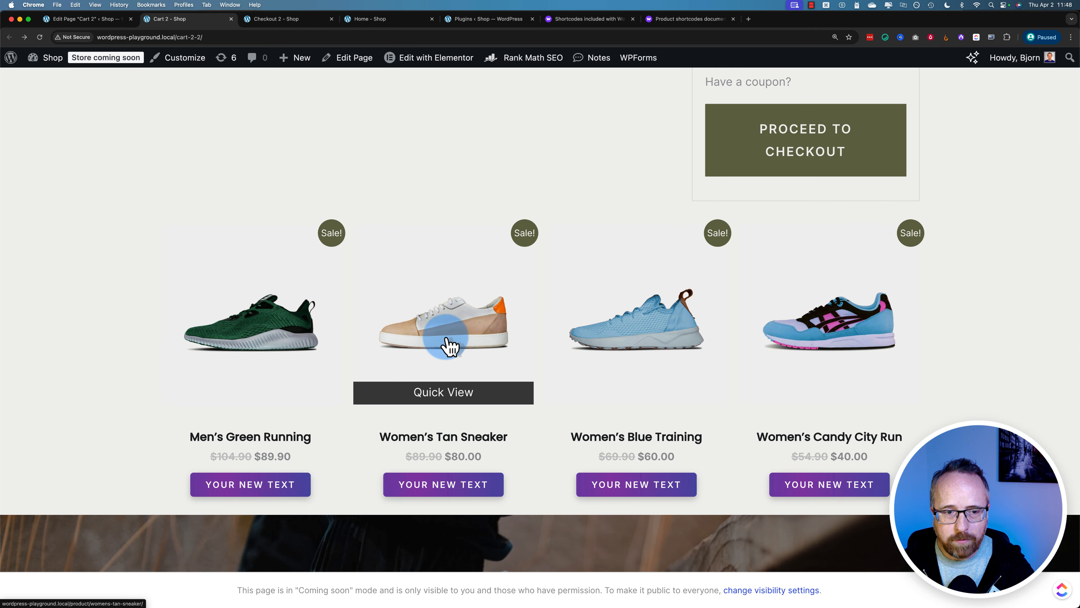
Add an H4 heading reading "You may also like:" and place it between the cart shortcode and the products shortcode.
left_click(85, 19)
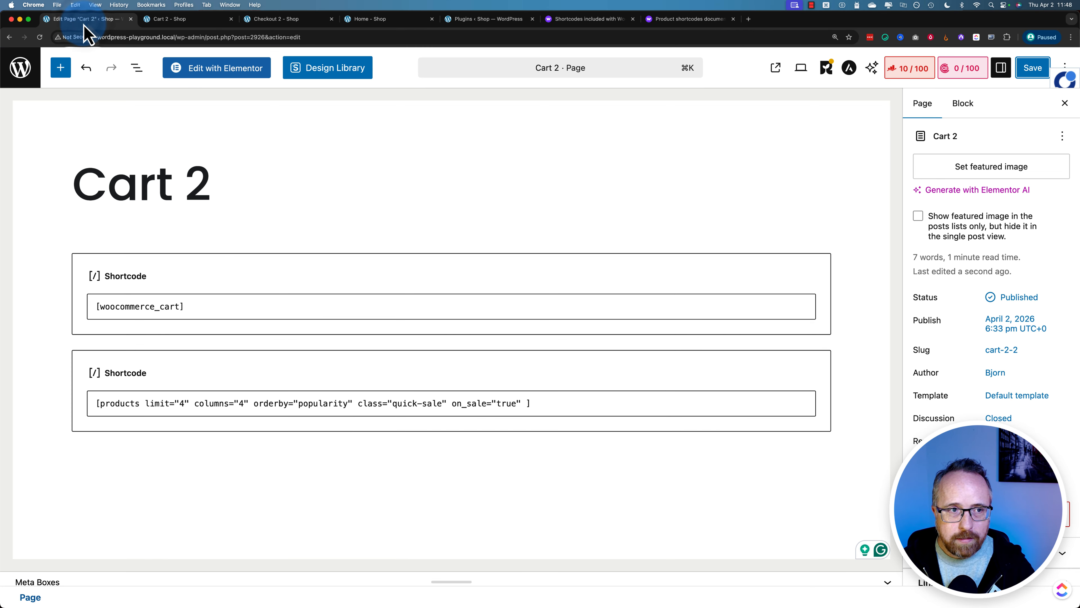
left_click(111, 352)
left_click(799, 456)
left_click(823, 454)
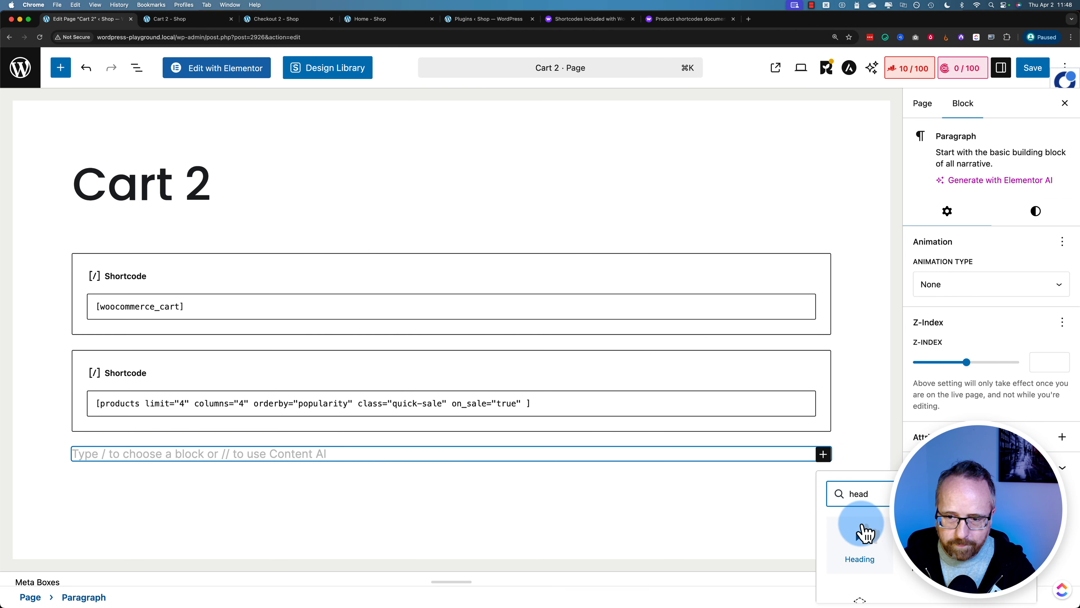
left_click(861, 536)
left_click(178, 391)
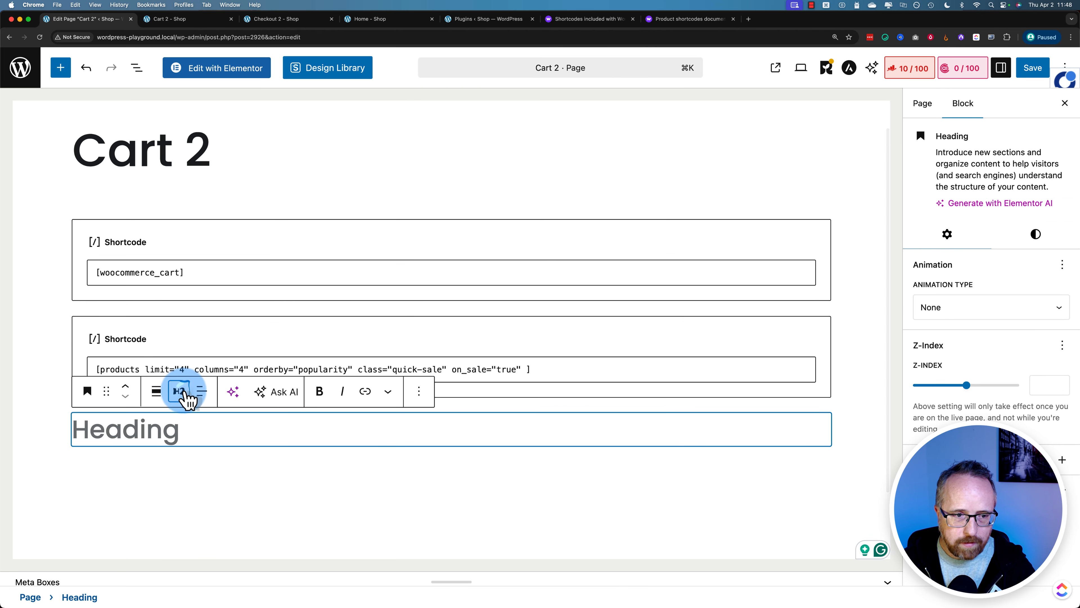
left_click(208, 510)
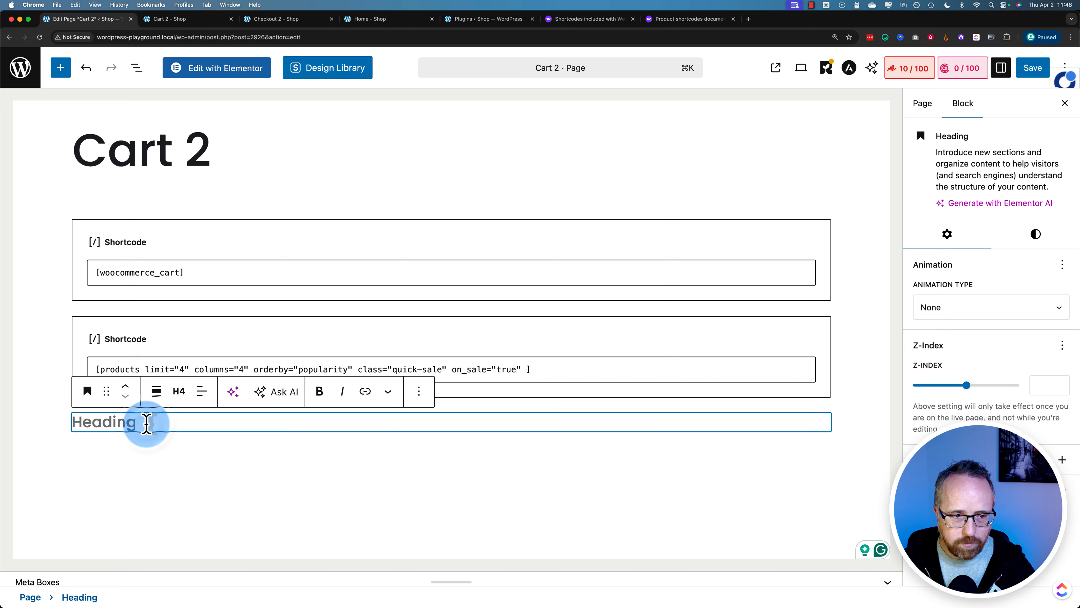
type("You may also like:")
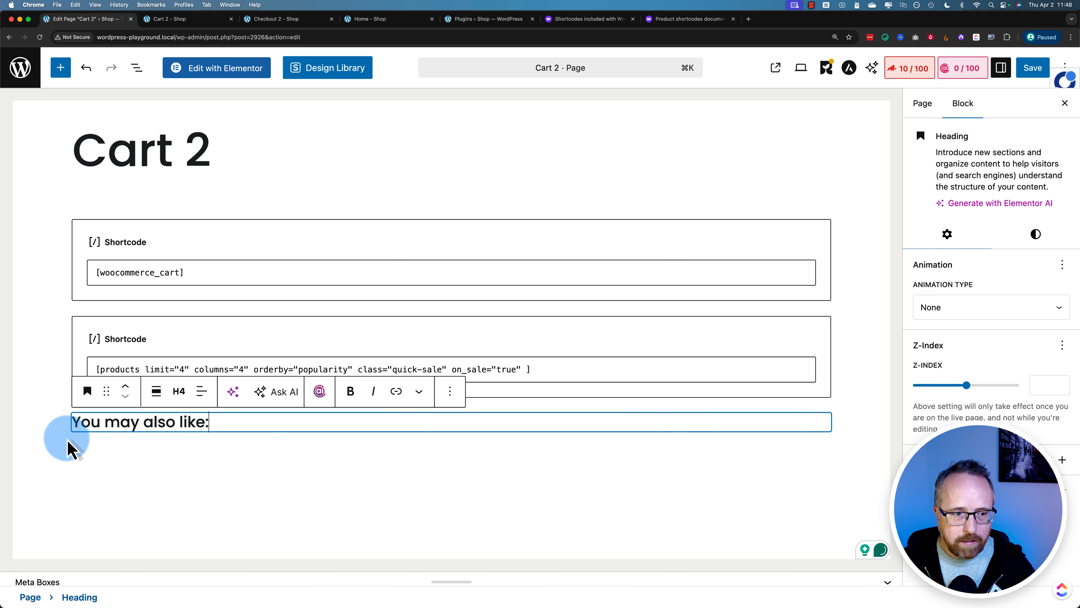
left_click(125, 387)
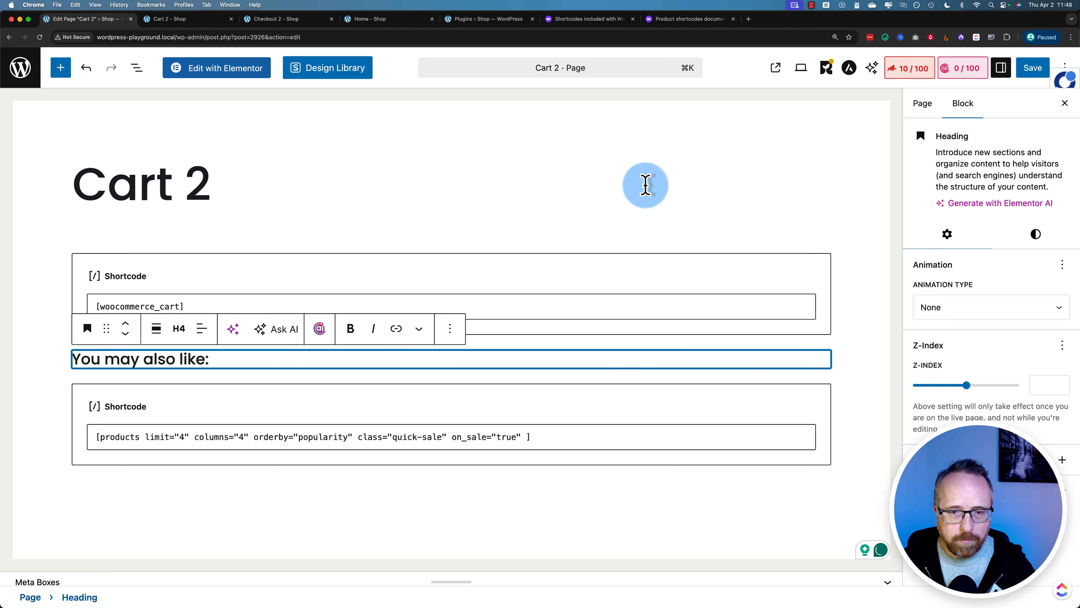
Save the Cart 2 page and check the new heading and the product buttons on the reloaded live page.
left_click(1031, 68)
left_click(191, 21)
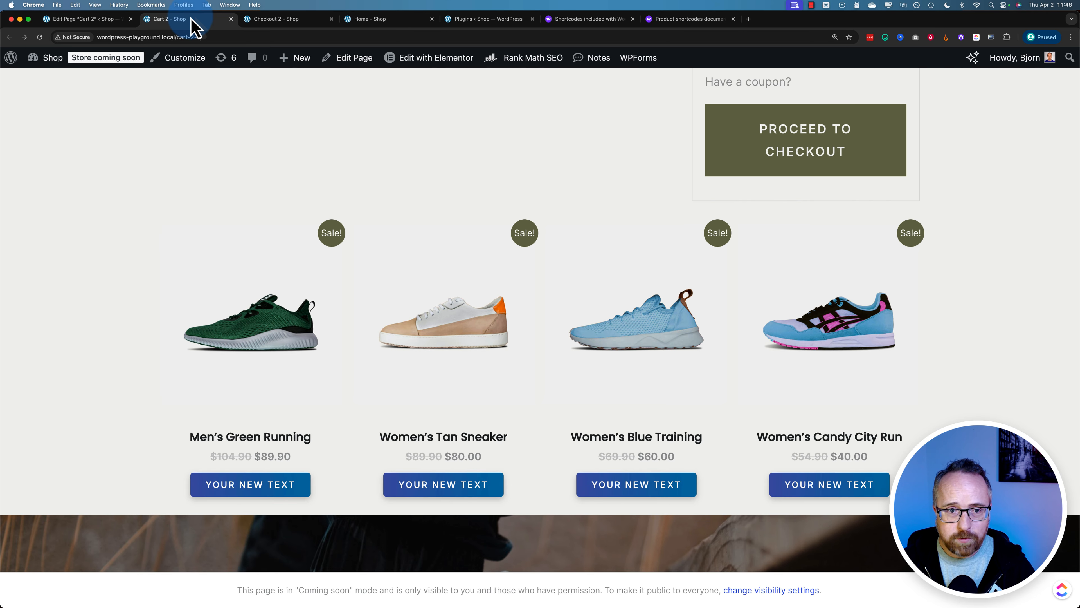
scroll(102, 191, "down", 1)
key("super+r")
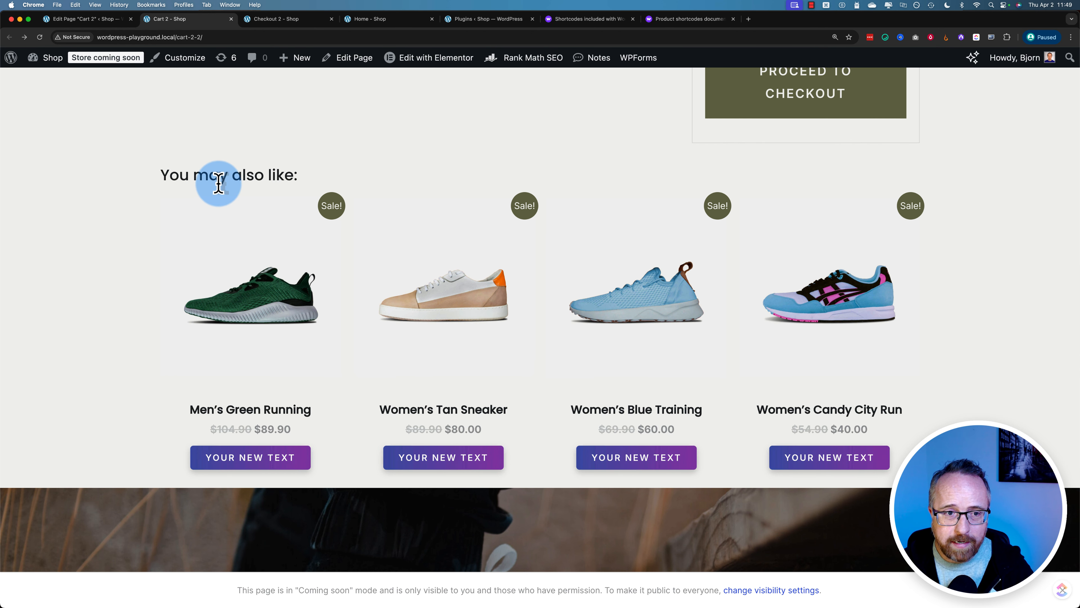
scroll(123, 188, "up", 1)
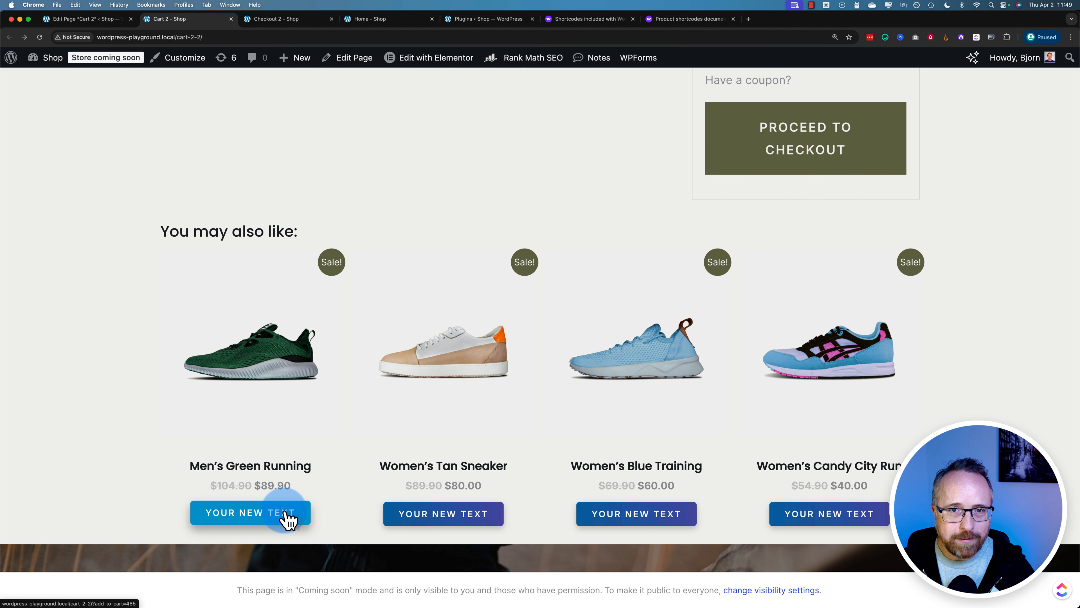
left_click(225, 522)
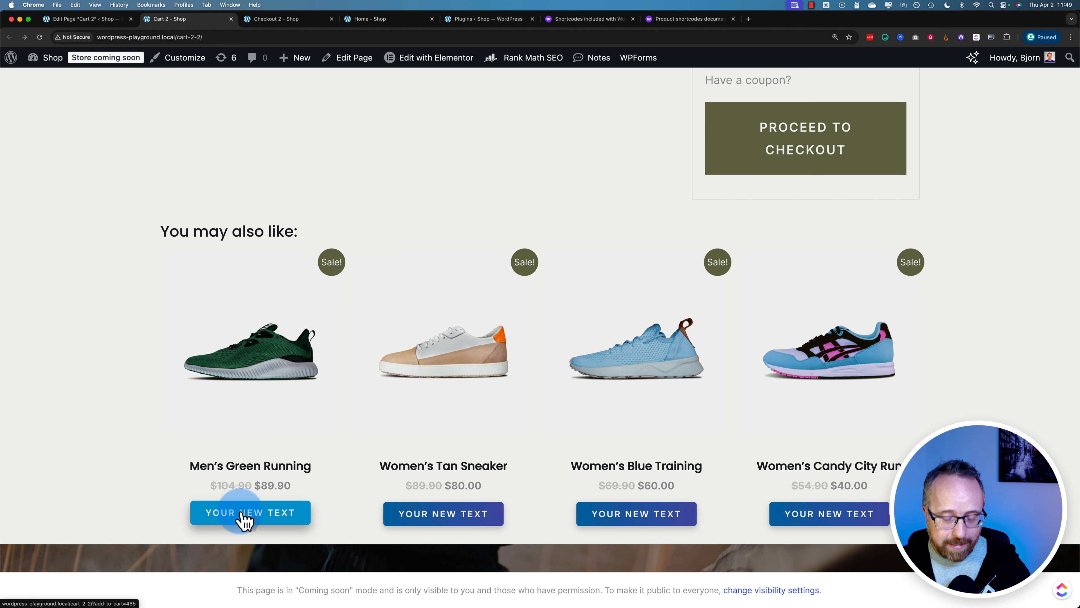
Switch to functions.php in Sublime Text, delete the custom Add to Cart text filters and their function, and return to the live cart page.
key("super+Tab")
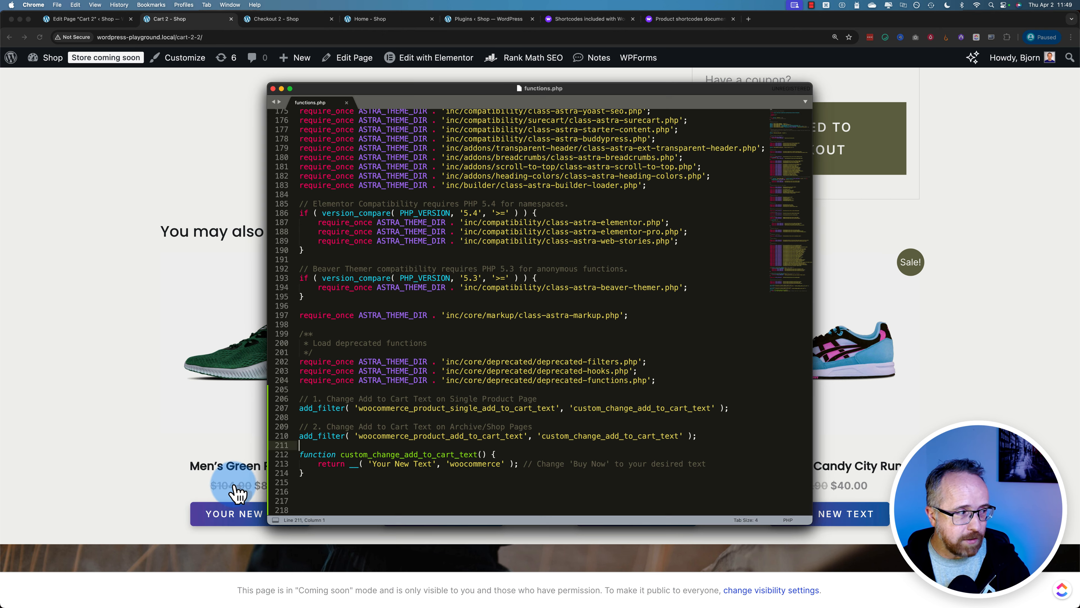
left_click_drag(305, 473, 299, 404)
key("BackSpace")
key("BackSpace")
key("BackSpace")
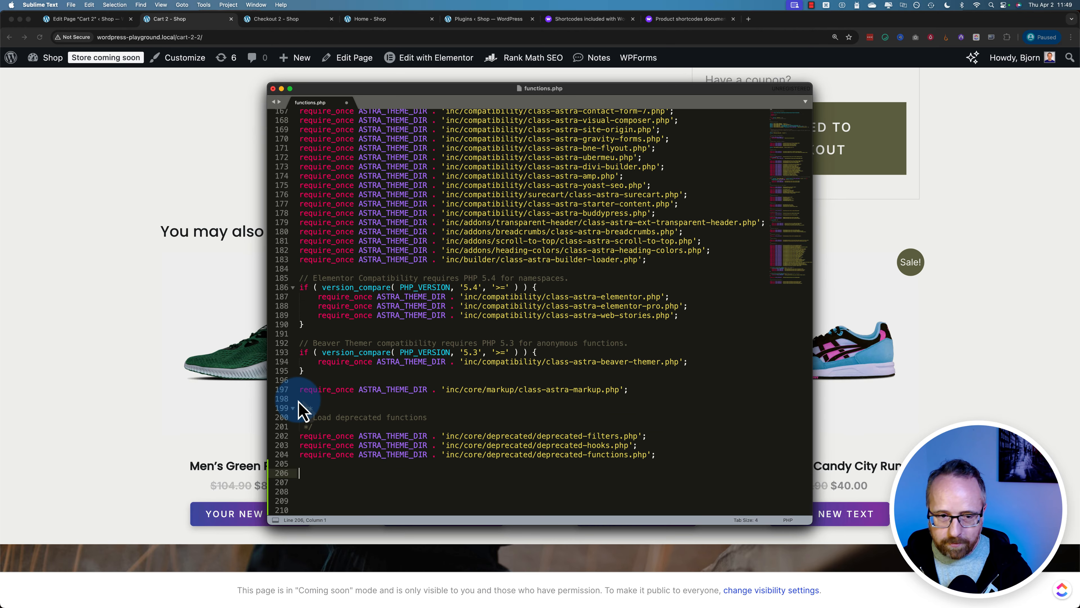
scroll(303, 410, "up", 2)
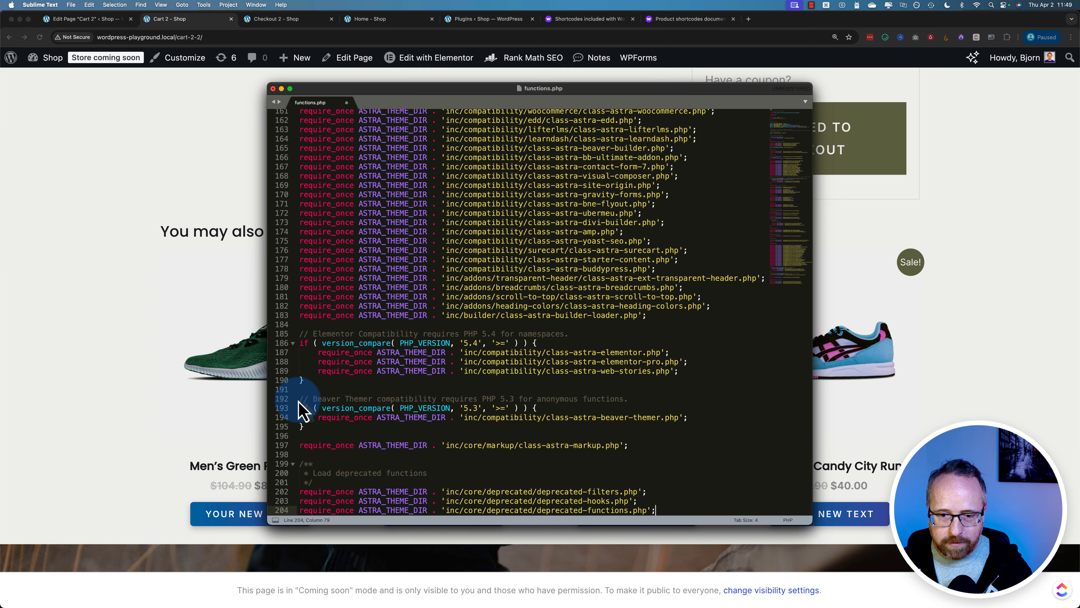
left_click(109, 391)
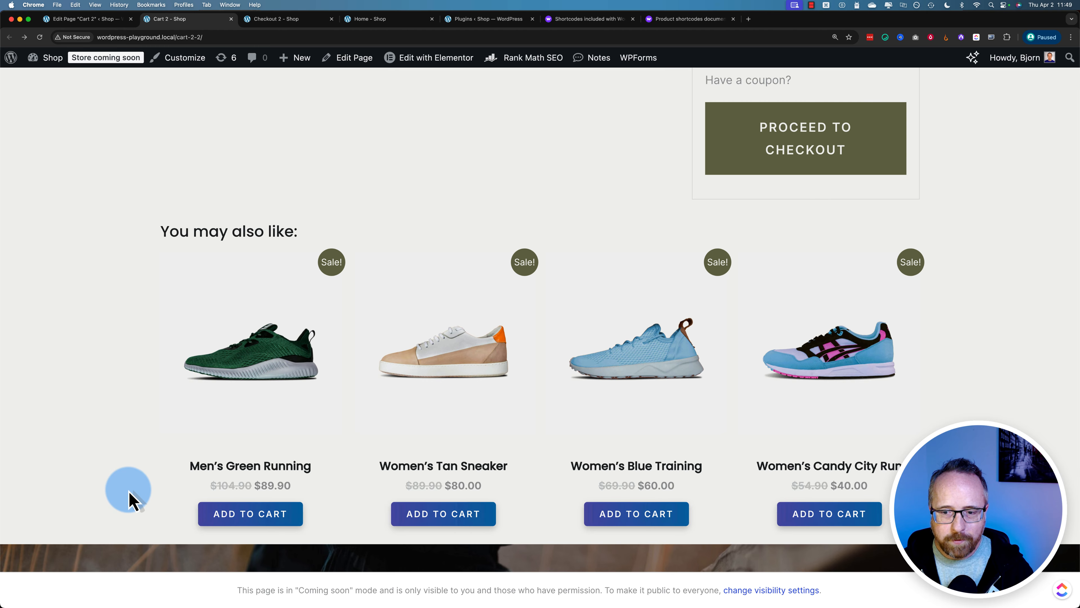
Review the live Cart 2 page, from the cart totals to the "You may also like:" products and their cart buttons.
scroll(130, 469, "down", 4)
scroll(127, 468, "up", 7)
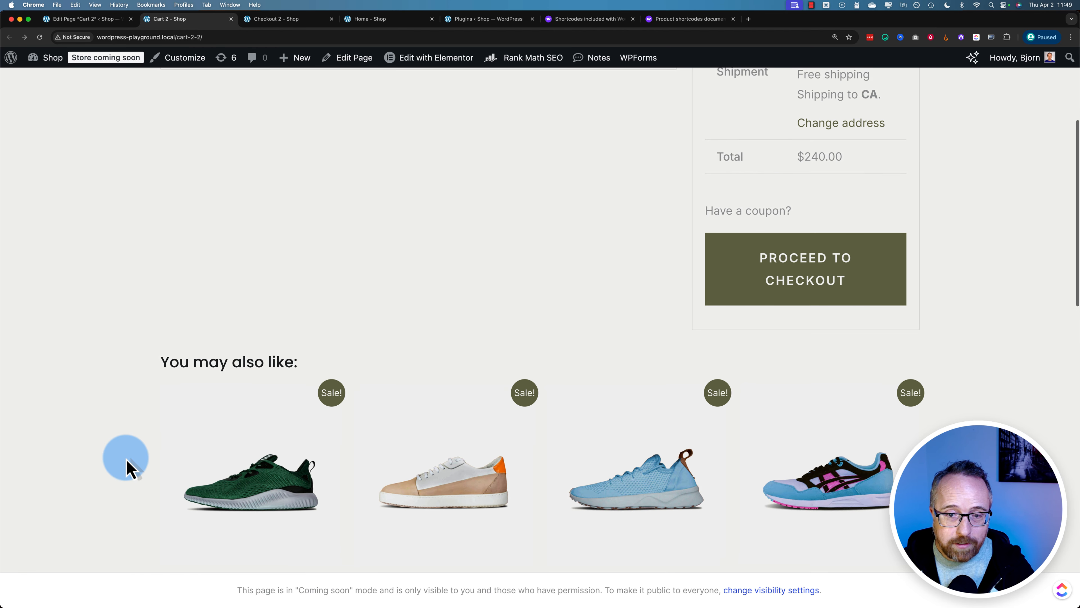
scroll(129, 468, "down", 3)
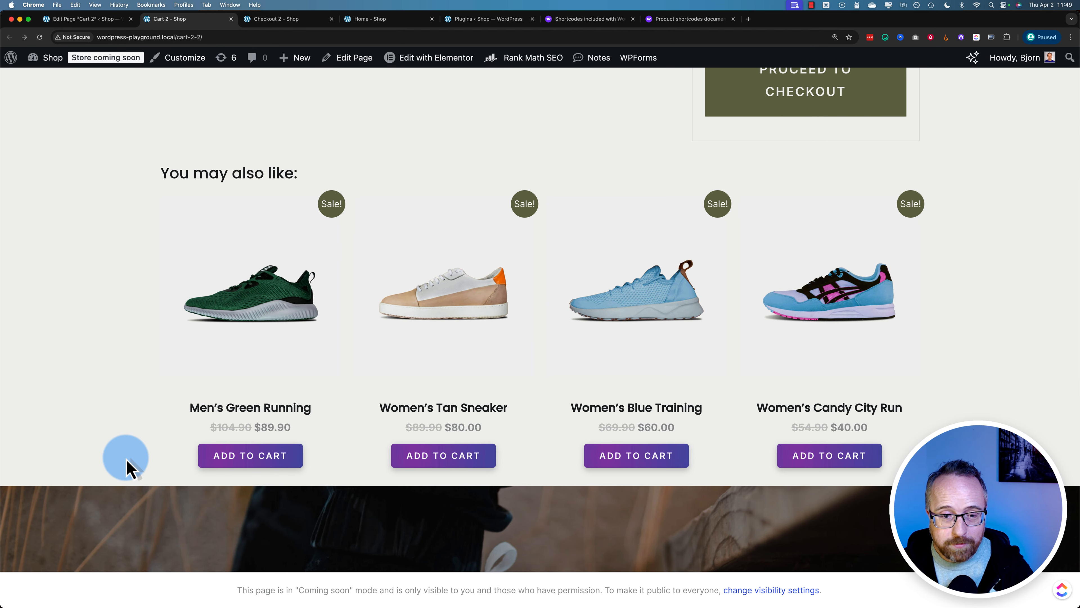
scroll(128, 465, "up", 6)
scroll(128, 465, "down", 1)
Proceed from the cart to the Checkout 2 page and examine its billing form, payment section and order summary.
left_click(711, 413)
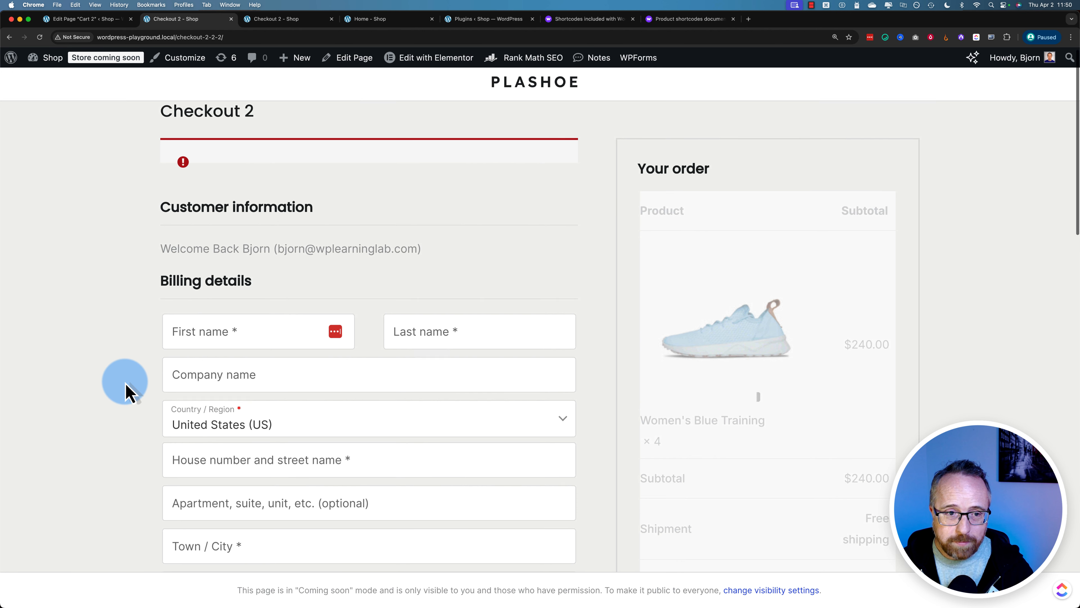
scroll(128, 389, "down", 3)
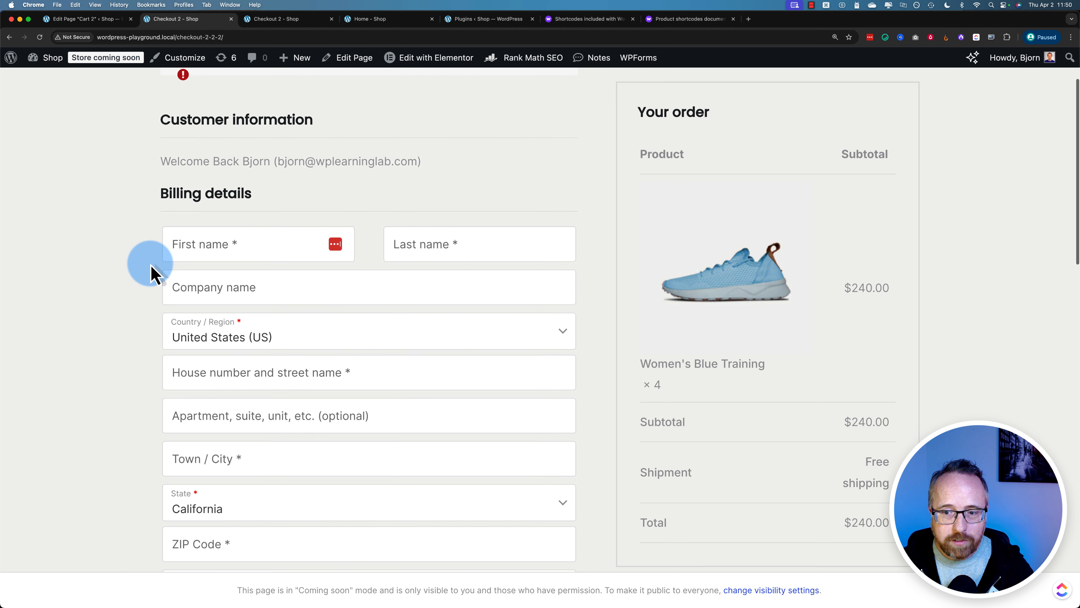
scroll(151, 270, "down", 10)
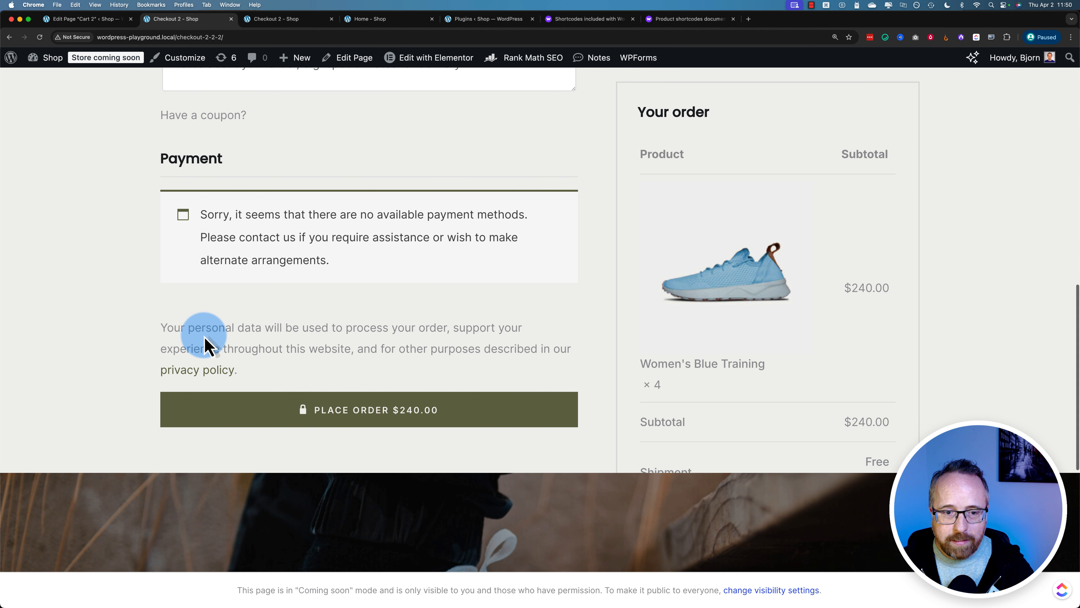
scroll(668, 386, "up", 3)
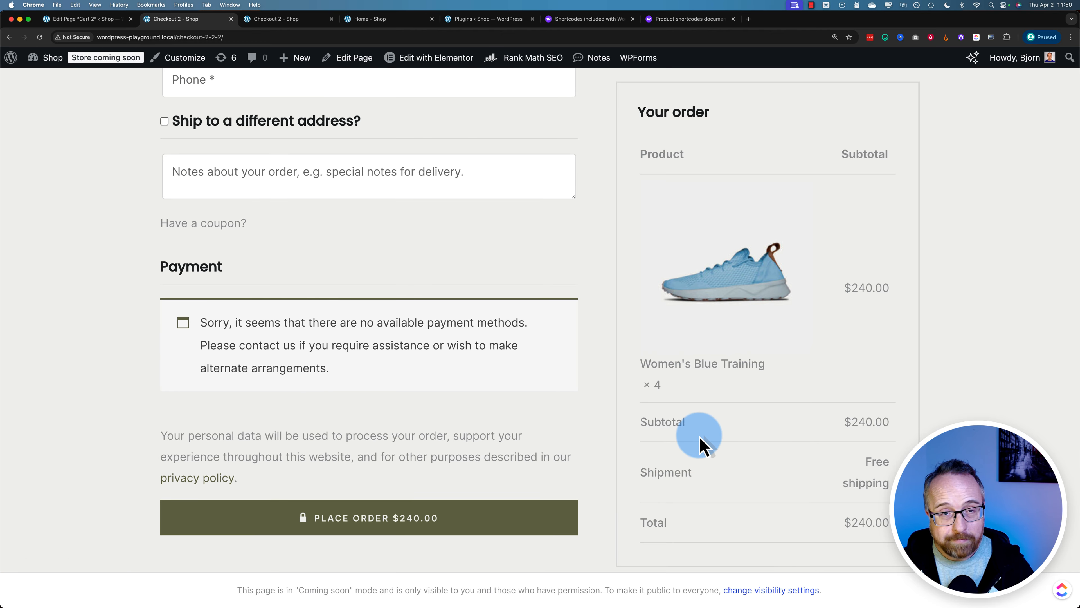
scroll(530, 410, "up", 1)
scroll(540, 415, "down", 1)
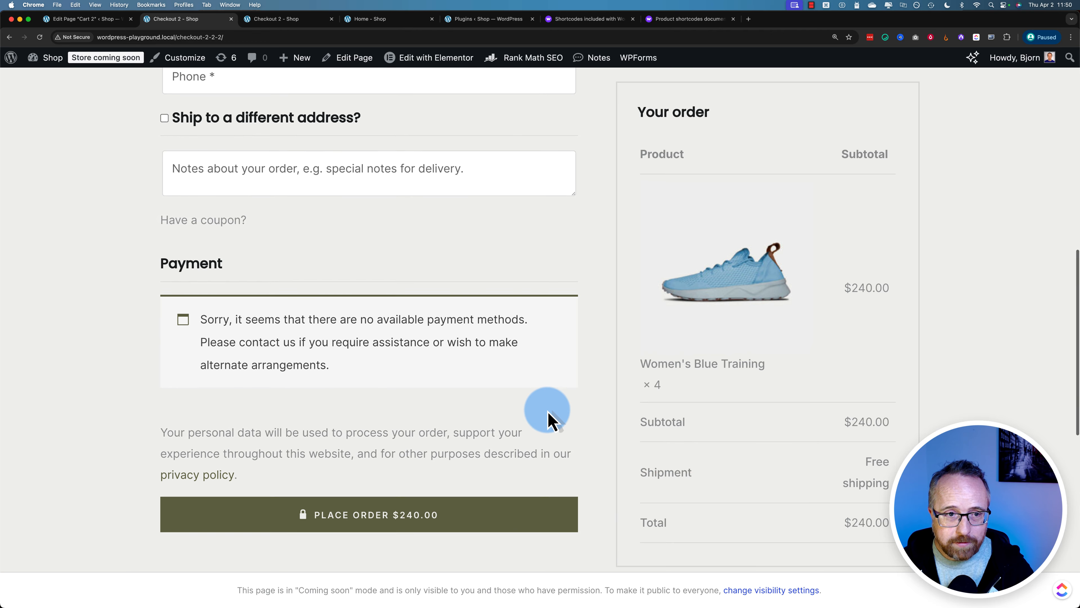
scroll(553, 421, "up", 3)
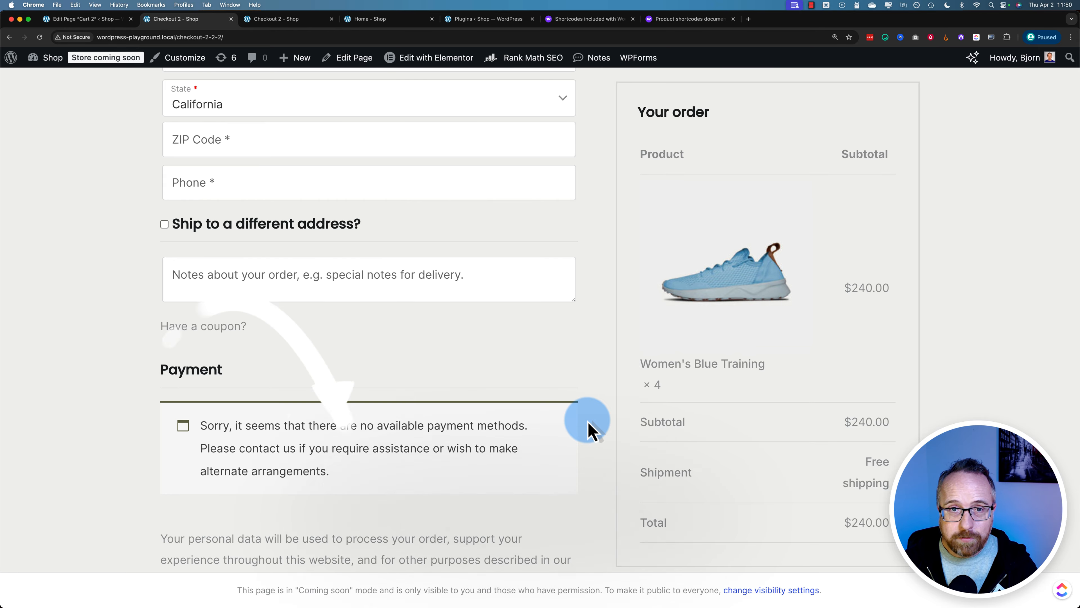